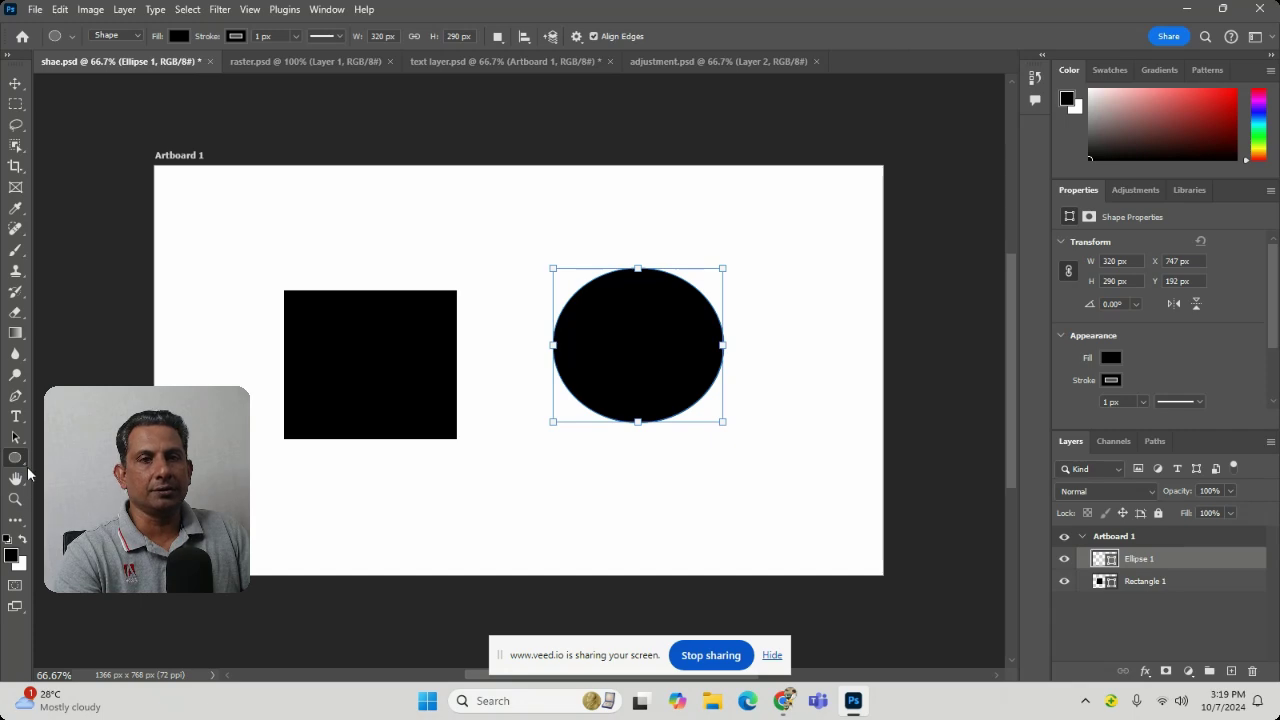
Step: Draw two black five-sided polygons: one about 191 × 197 px above the square and ellipse, one about 233 × 197 px below them
{"action": "left_click", "coordinate": [84, 503]}
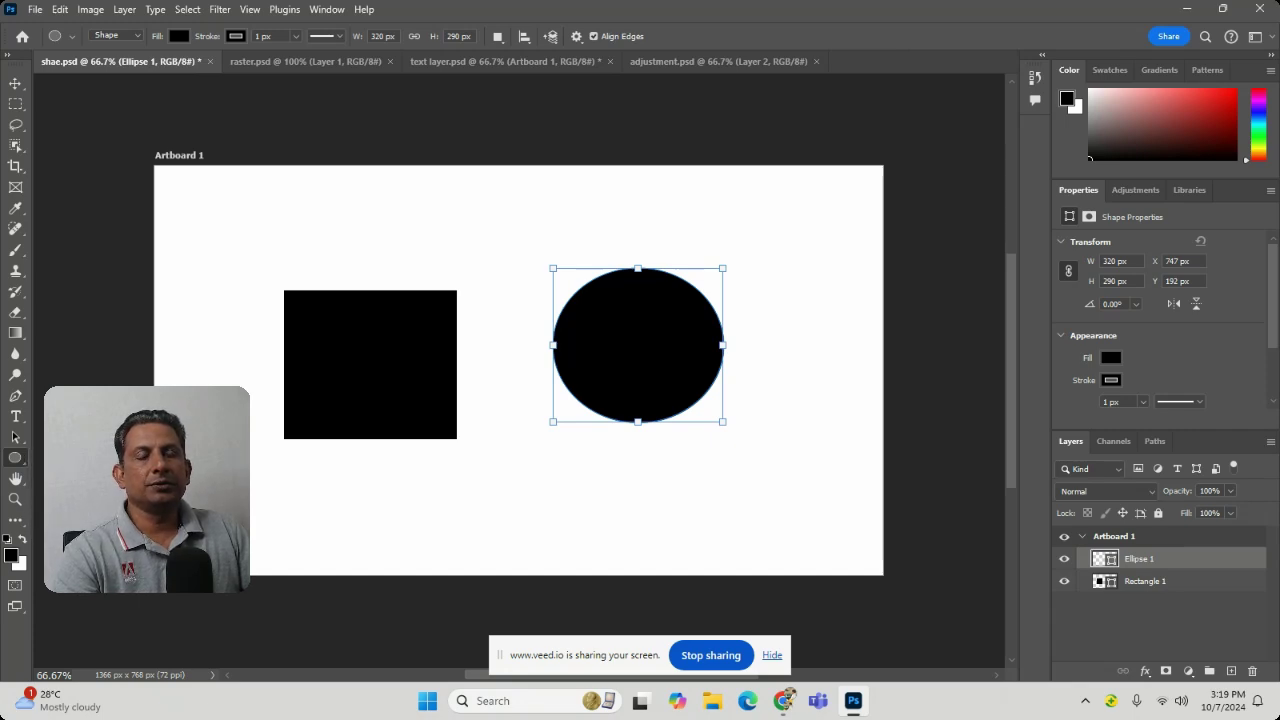
{"action": "left_click_drag", "start_coordinate": [443, 200], "coordinate": [544, 302]}
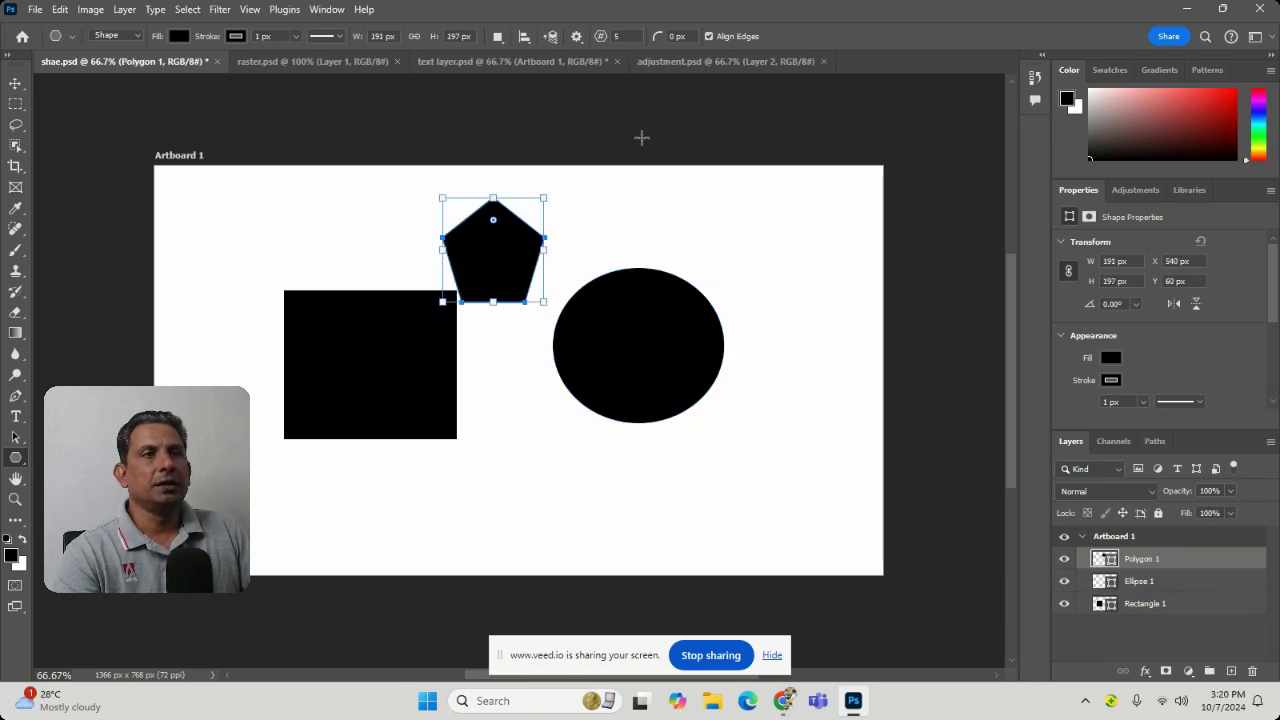
{"action": "left_click_drag", "start_coordinate": [496, 410], "coordinate": [620, 515]}
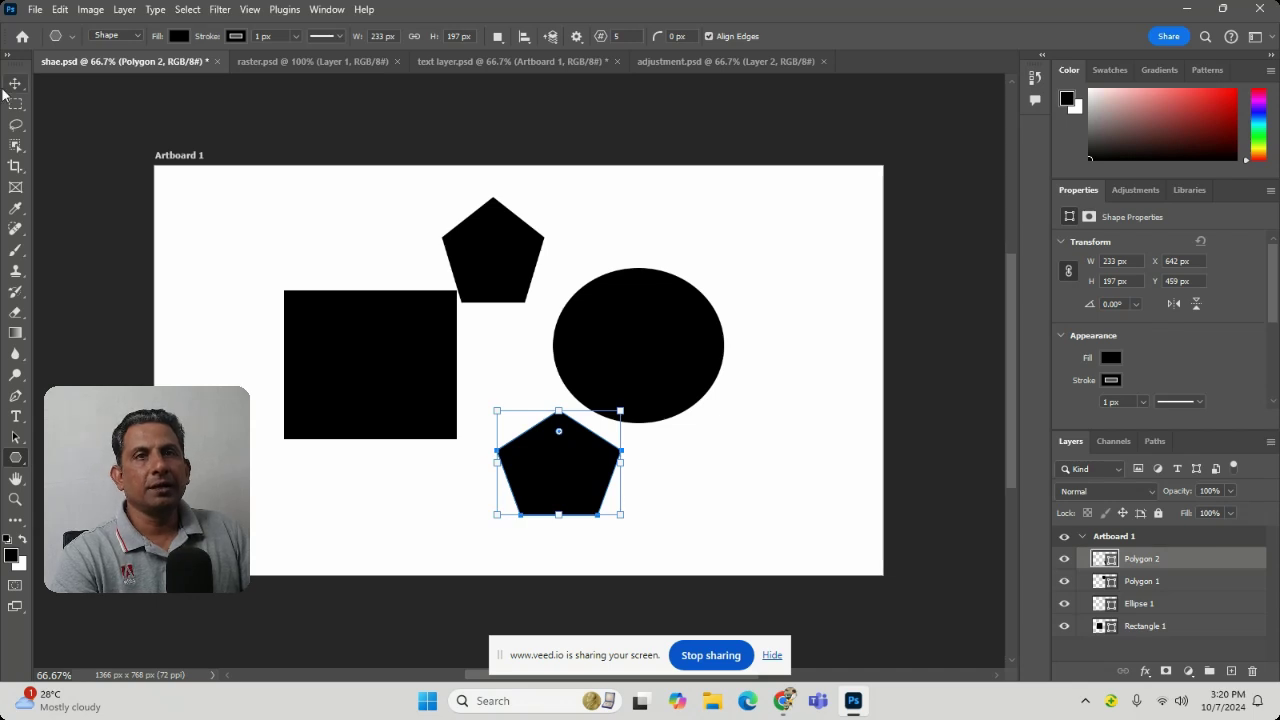
Step: Enlarge the ellipse up and outward from its lower-left corner to about 362 × 365 px
{"action": "left_click", "coordinate": [15, 84]}
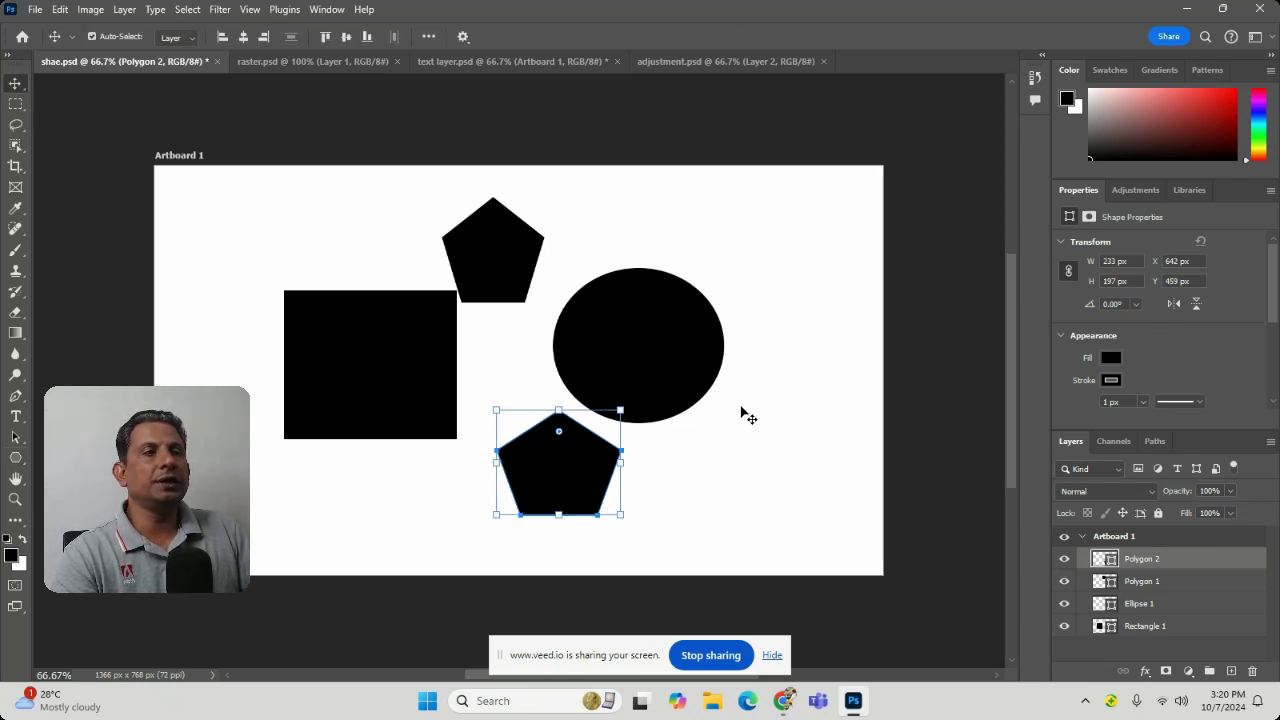
{"action": "left_click", "coordinate": [660, 347]}
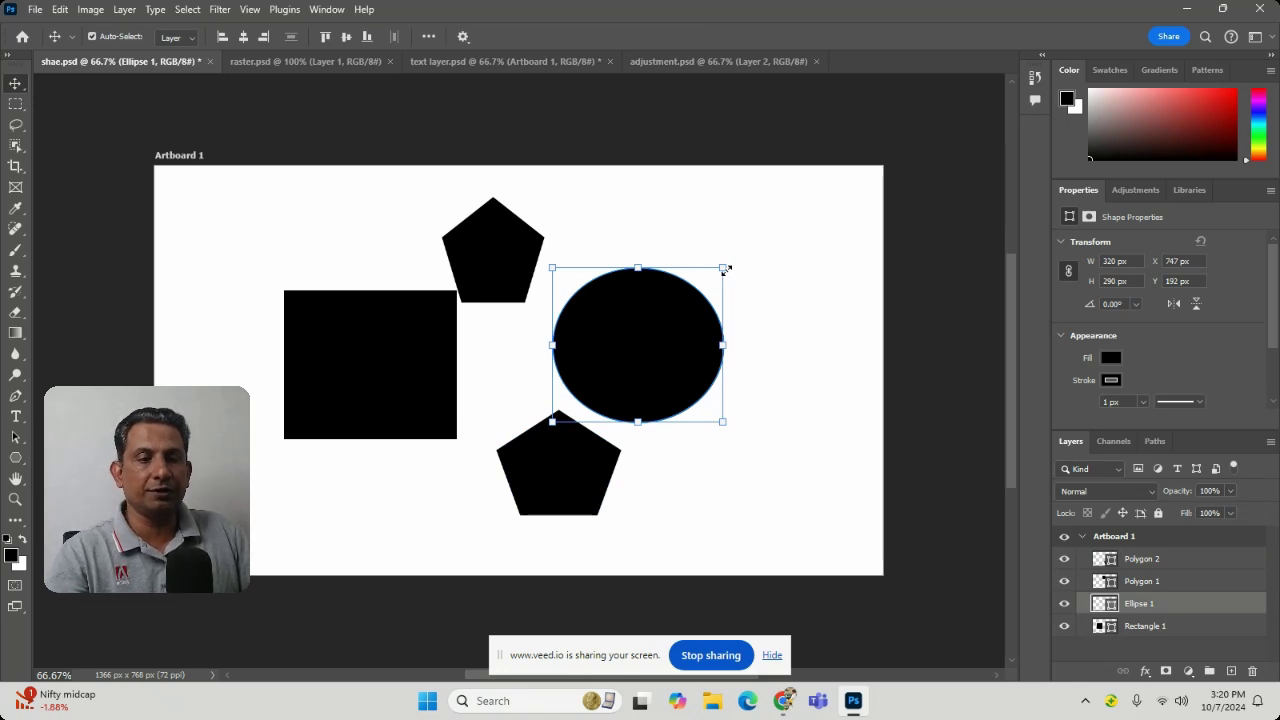
{"action": "left_click_drag", "start_coordinate": [725, 269], "coordinate": [748, 222]}
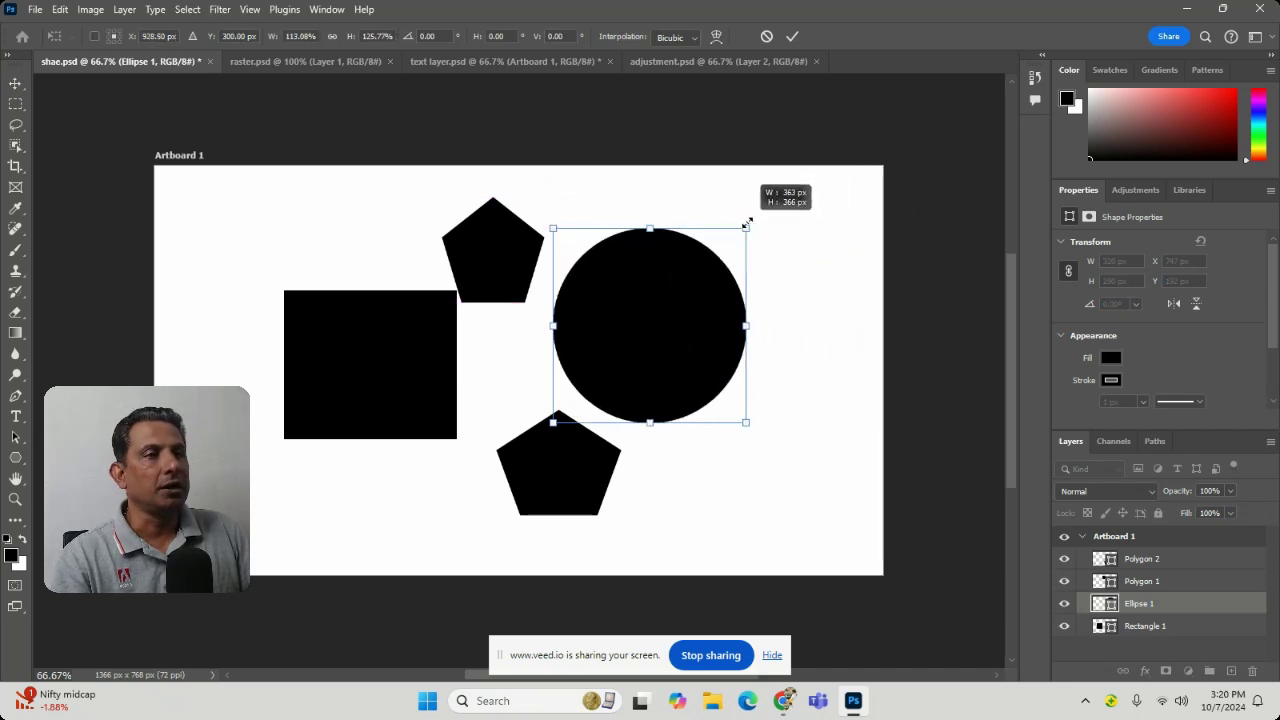
{"action": "key", "text": "Return"}
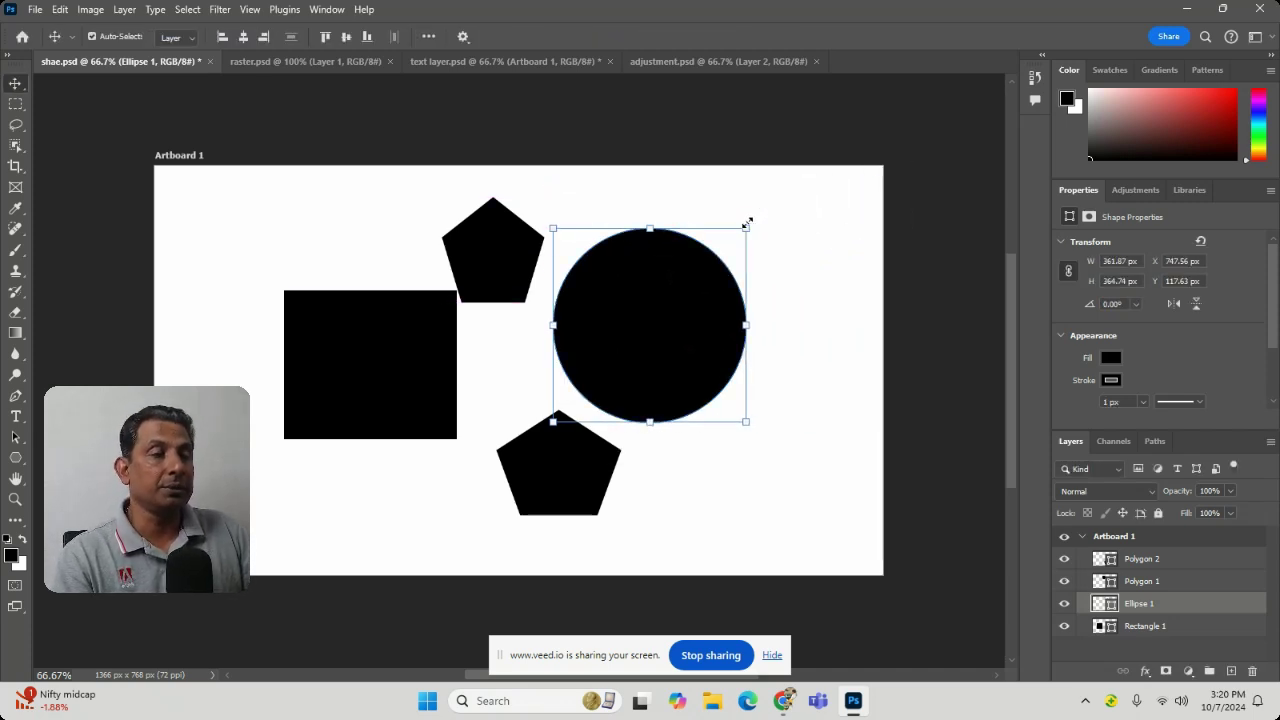
Step: Move the enlarged ellipse closer to the rectangle, to about X 679 px and Y 129 px
{"action": "left_click", "coordinate": [789, 298]}
{"action": "left_click_drag", "start_coordinate": [683, 343], "coordinate": [769, 371]}
{"action": "left_click_drag", "start_coordinate": [768, 370], "coordinate": [637, 354]}
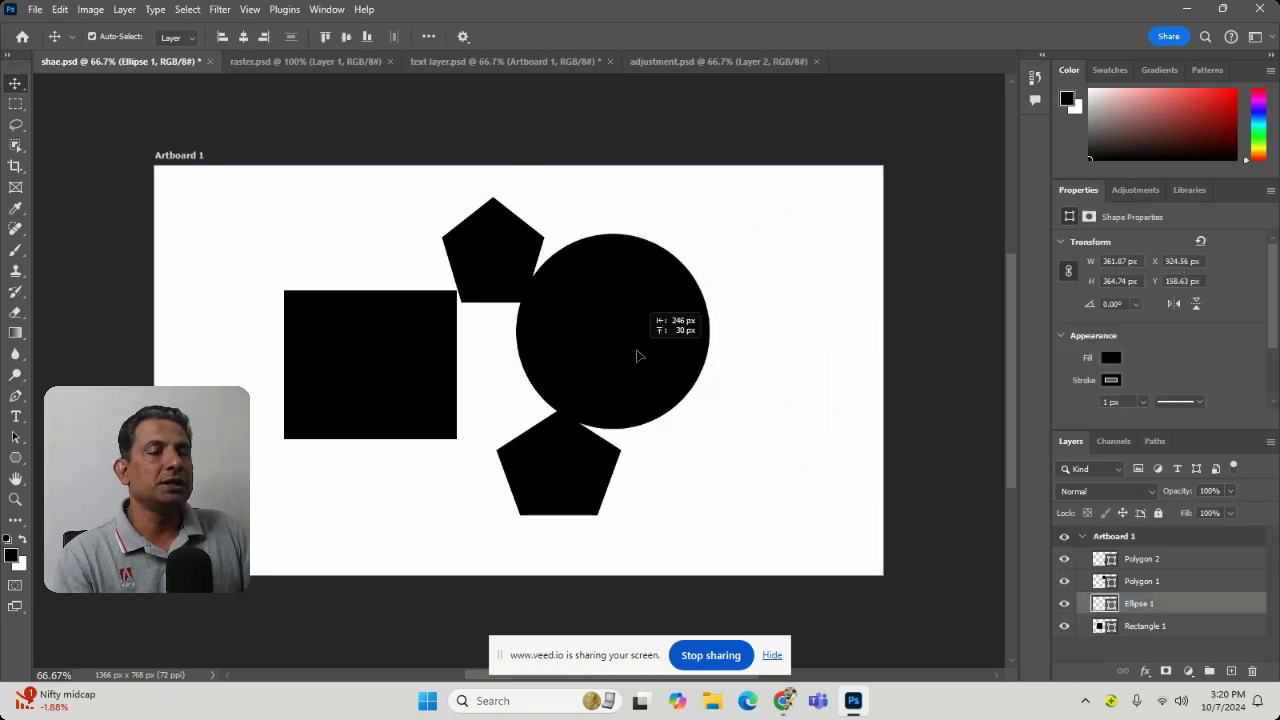
Step: Examine the artboard's rectangle, ellipse and polygon layers one by one, switching Polygon 2's visibility off and on
{"action": "left_click", "coordinate": [15, 499]}
{"action": "left_click_drag", "start_coordinate": [668, 266], "coordinate": [691, 334]}
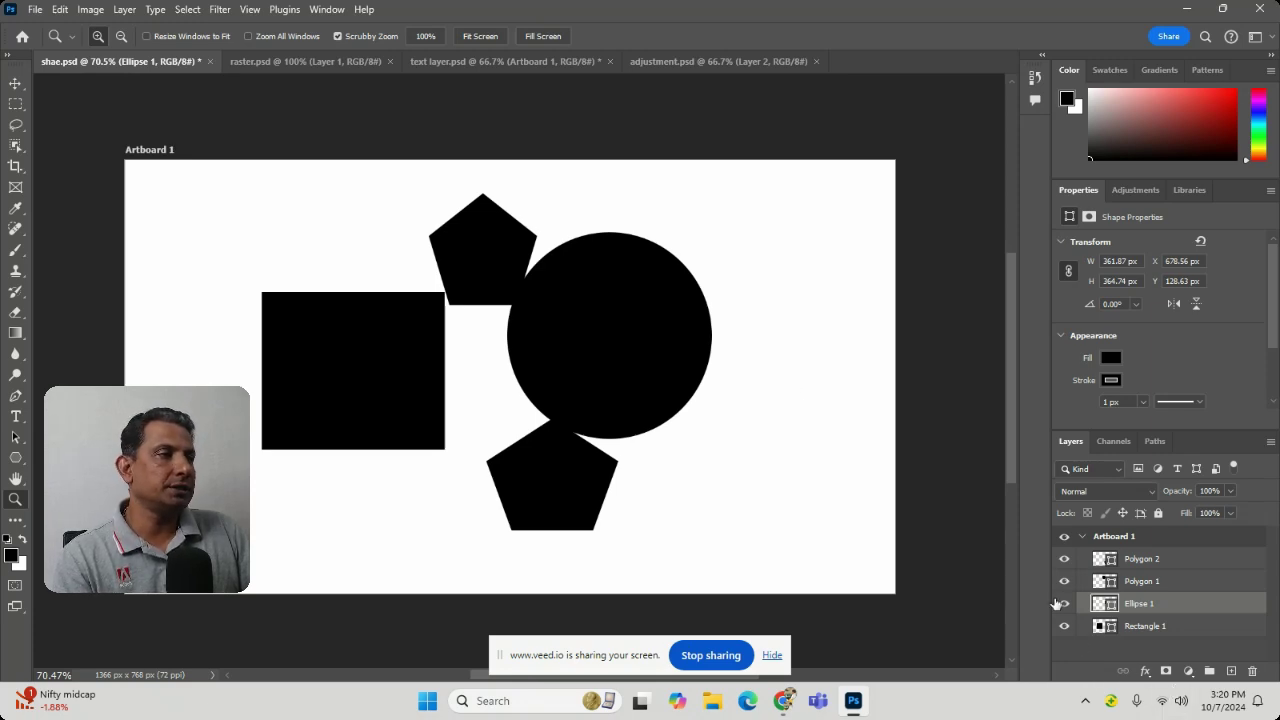
{"action": "left_click", "coordinate": [1128, 627]}
{"action": "left_click", "coordinate": [1138, 604]}
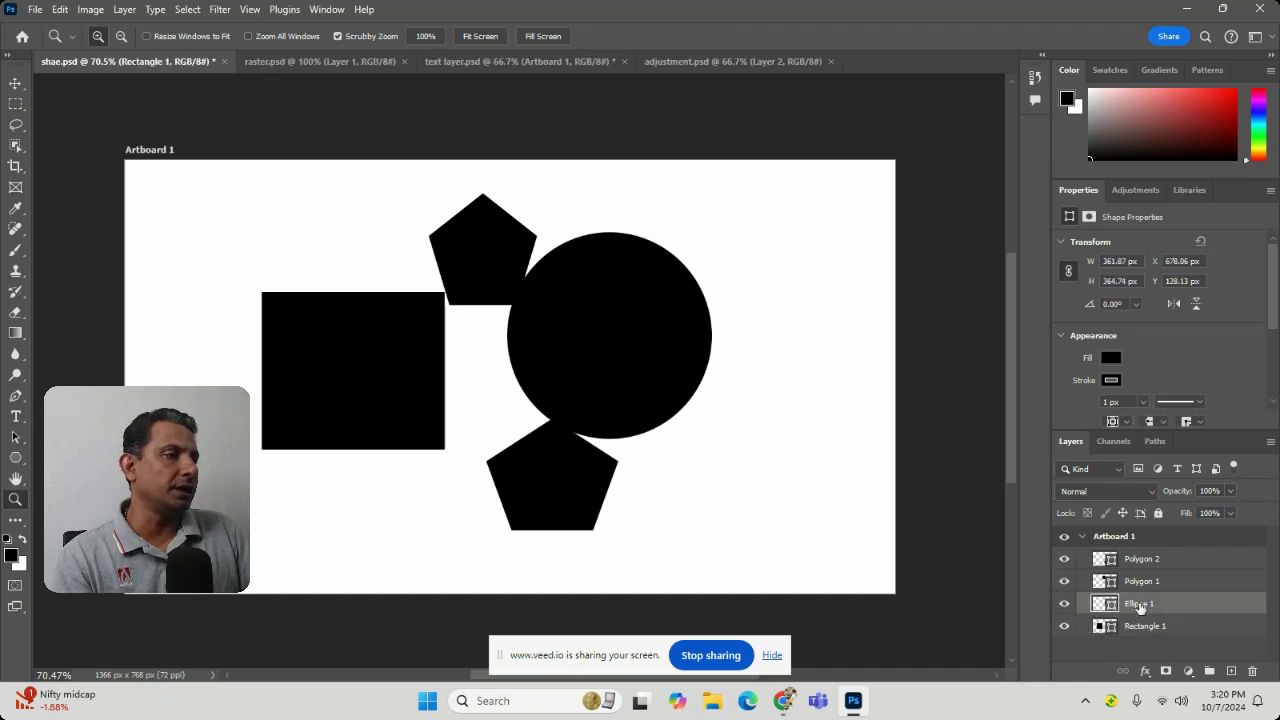
{"action": "left_click", "coordinate": [1148, 581]}
{"action": "left_click", "coordinate": [1160, 537]}
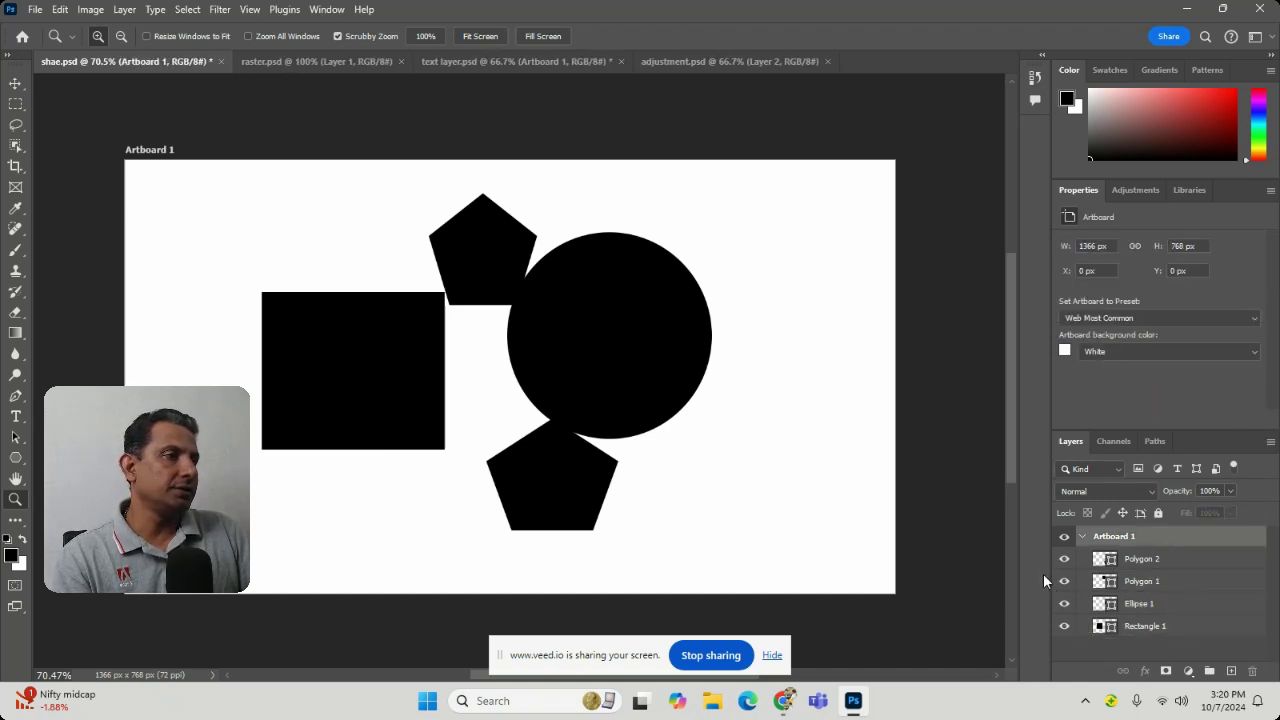
{"action": "left_click", "coordinate": [1064, 559]}
{"action": "left_click", "coordinate": [1064, 559]}
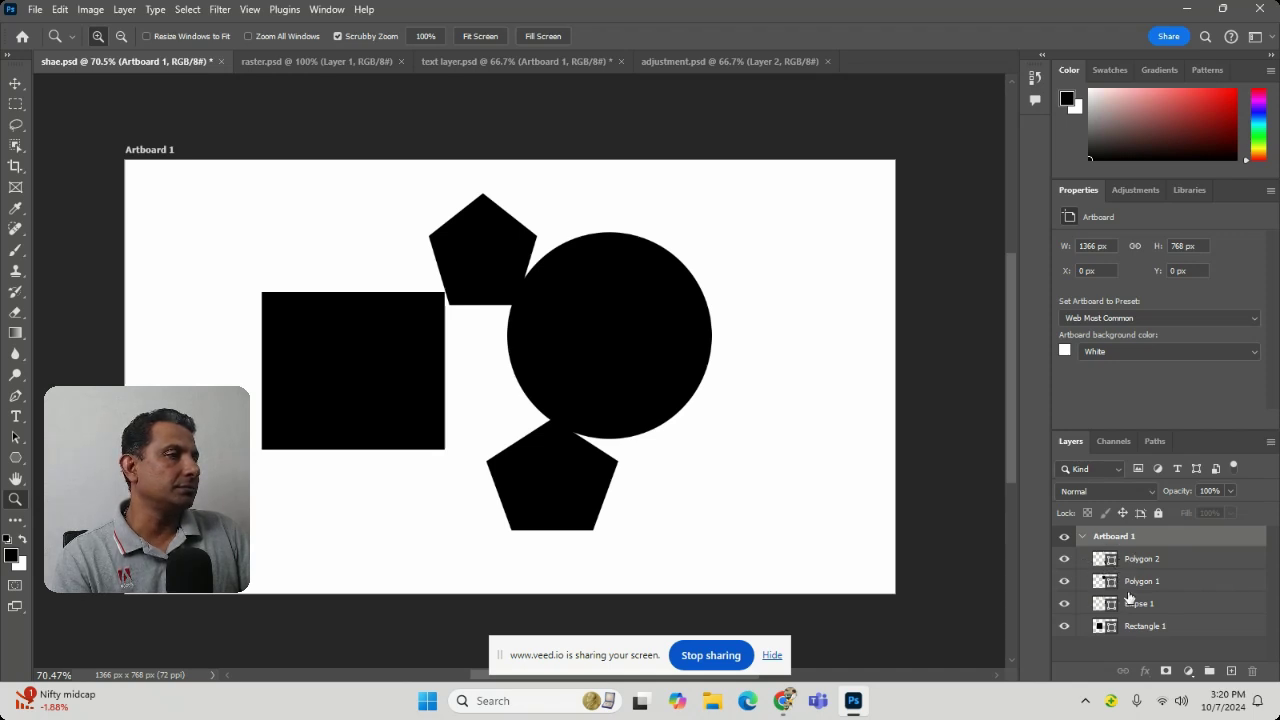
{"action": "left_click", "coordinate": [1133, 590]}
{"action": "left_click", "coordinate": [1138, 604]}
{"action": "left_click", "coordinate": [1143, 626]}
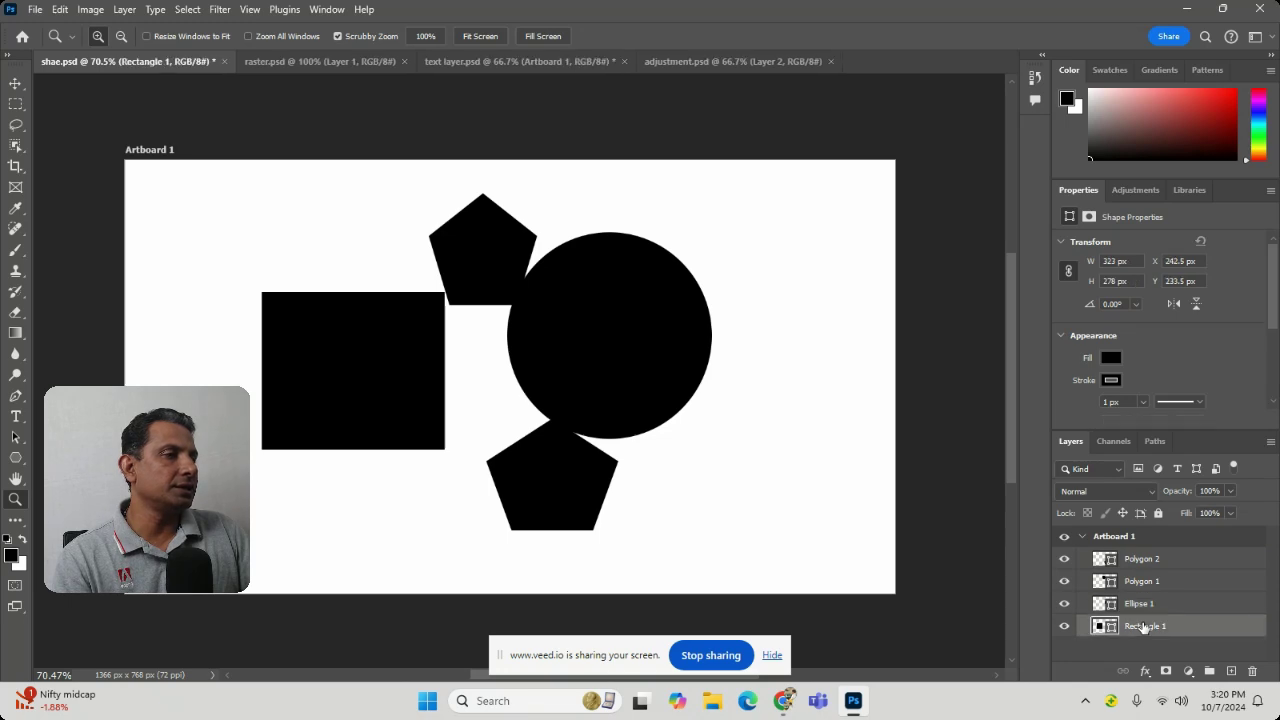
Step: Hide the screen-sharing notice and bring up the food image in raster.psd at close range
{"action": "left_click", "coordinate": [784, 662]}
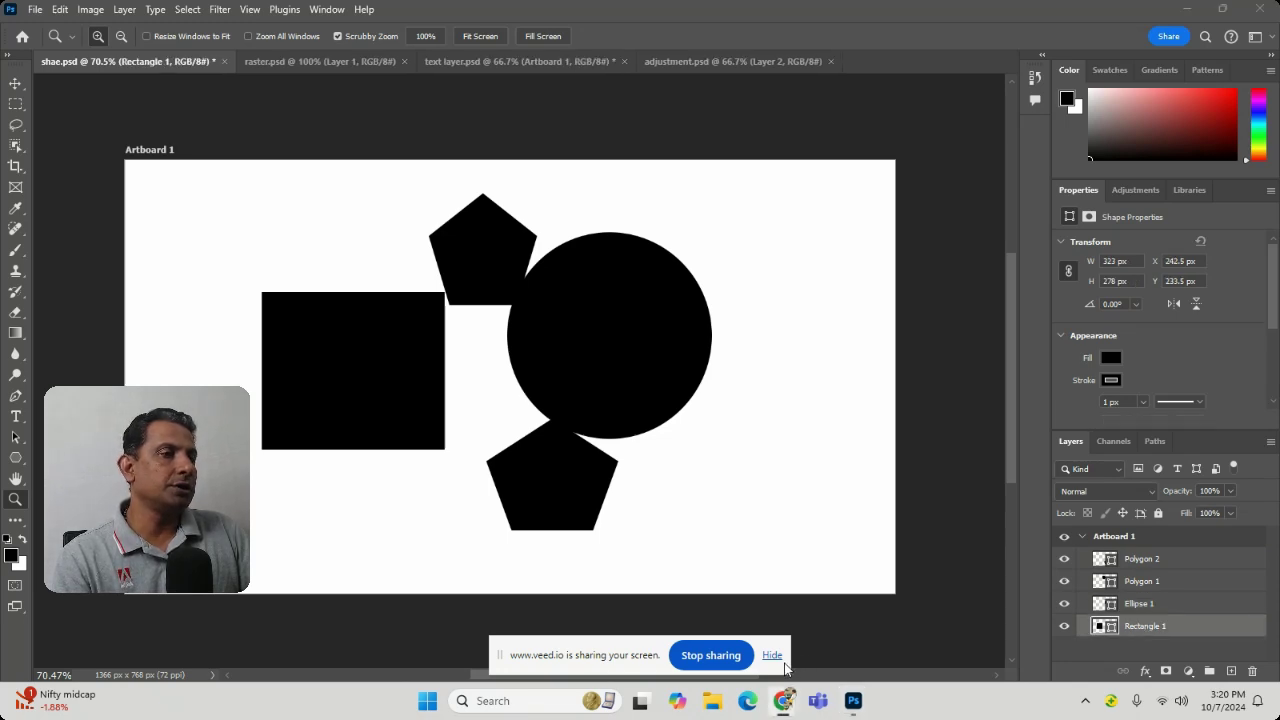
{"action": "left_click", "coordinate": [779, 659]}
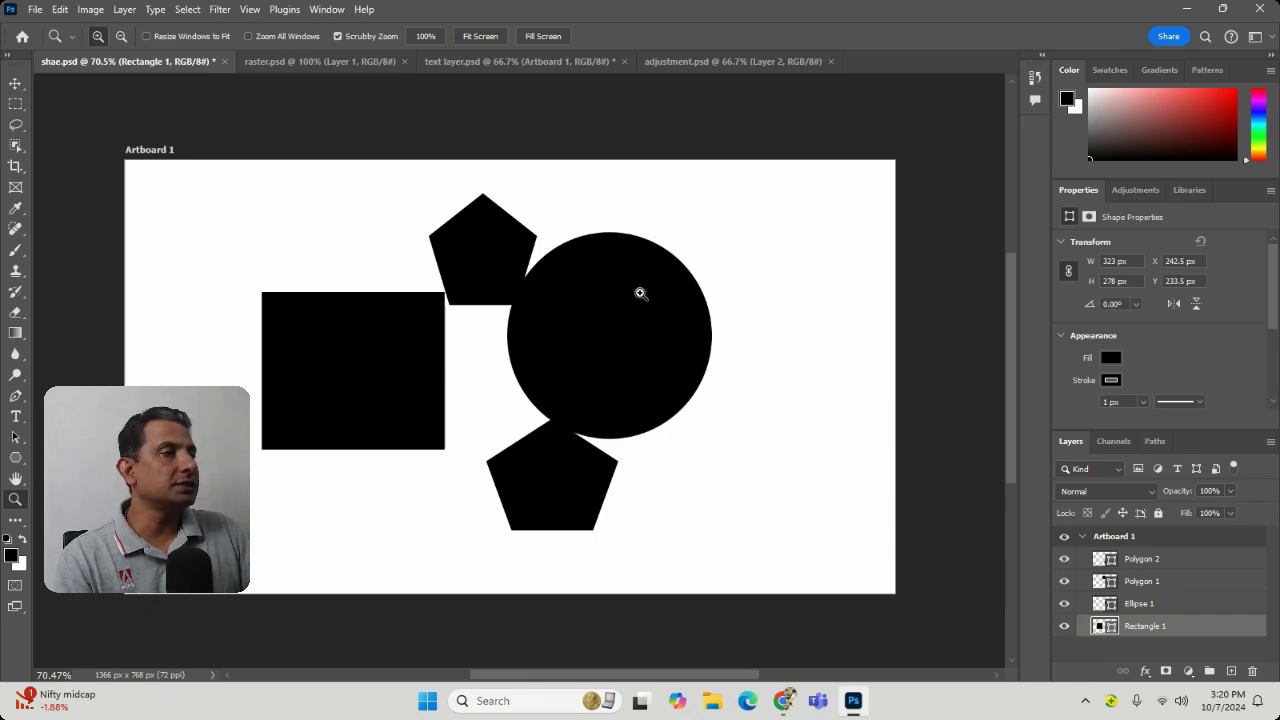
{"action": "left_click", "coordinate": [326, 60]}
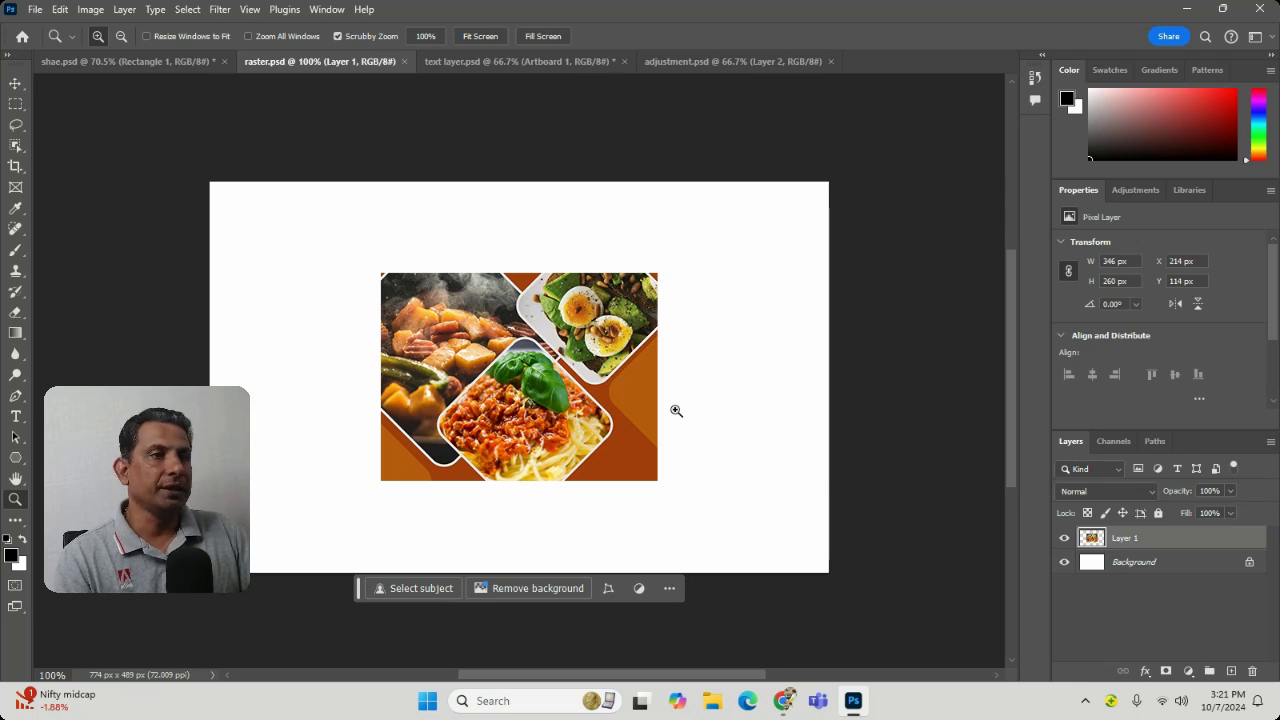
{"action": "left_click_drag", "start_coordinate": [456, 368], "coordinate": [504, 413]}
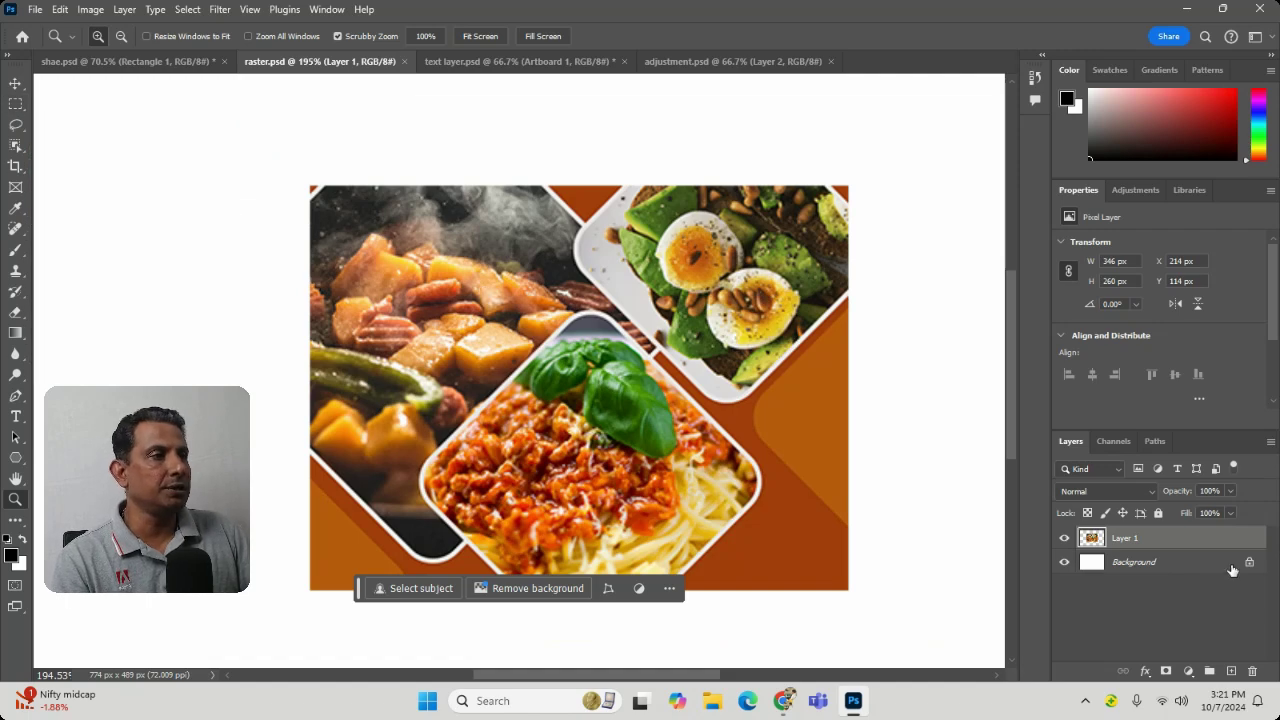
Step: Duplicate Layer 1 within raster.psd as "Layer 1 copy" and hide the copy
{"action": "right_click", "coordinate": [1168, 543]}
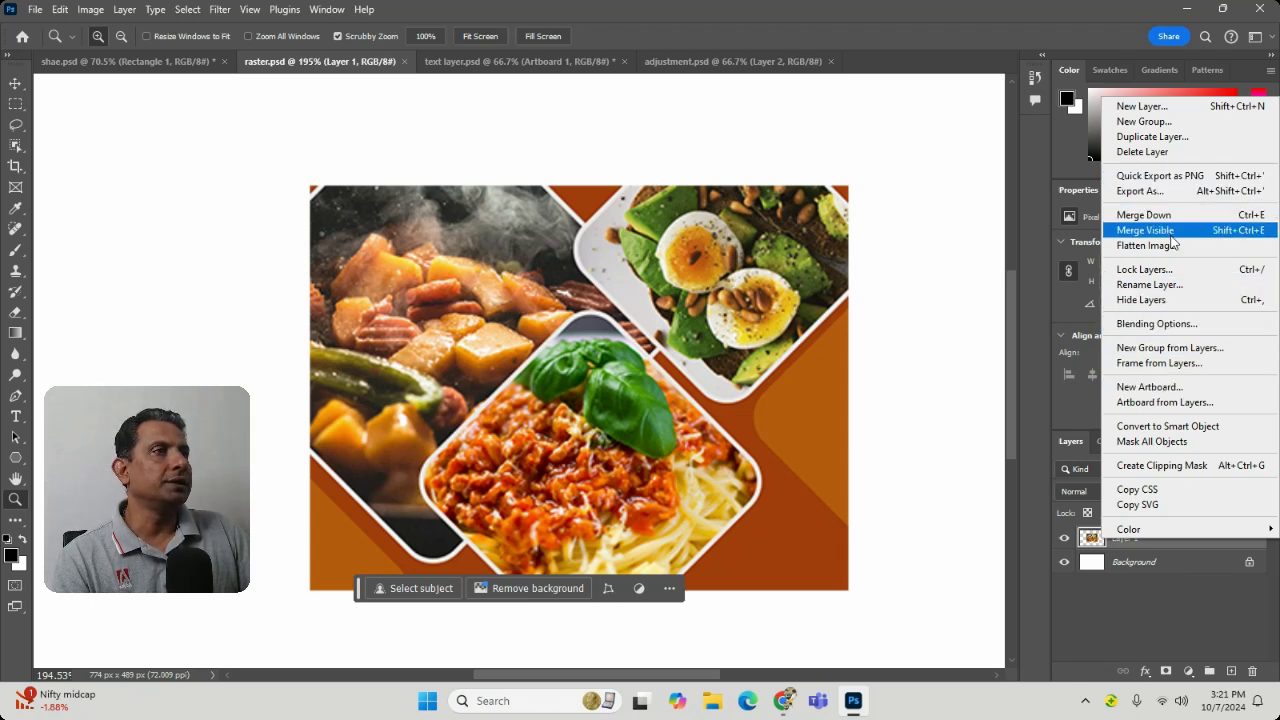
{"action": "left_click", "coordinate": [1152, 136]}
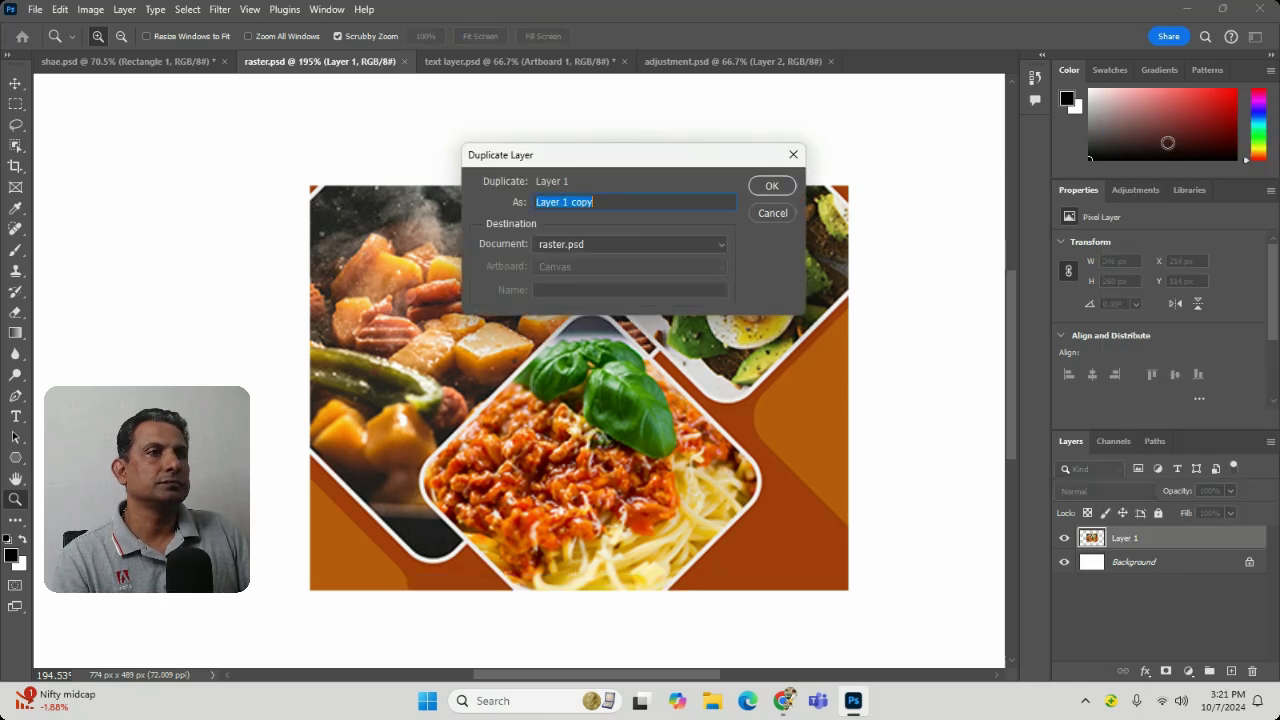
{"action": "left_click", "coordinate": [772, 188]}
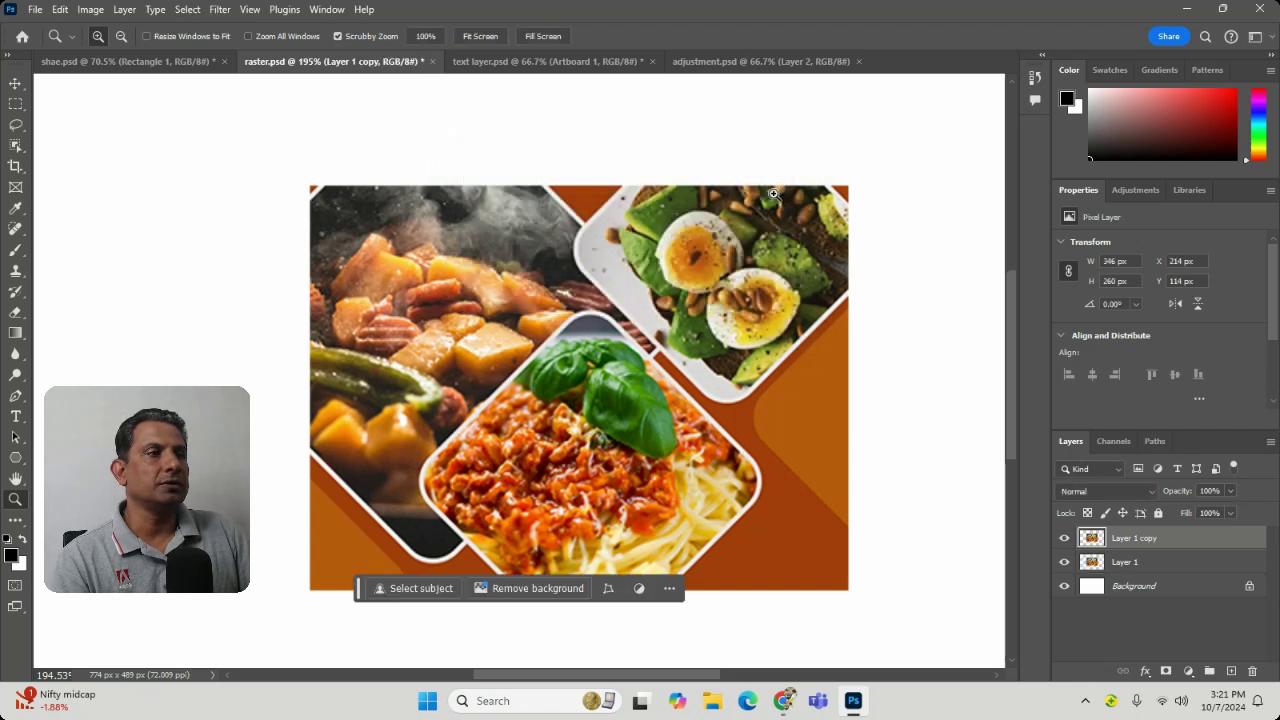
{"action": "left_click", "coordinate": [1066, 540]}
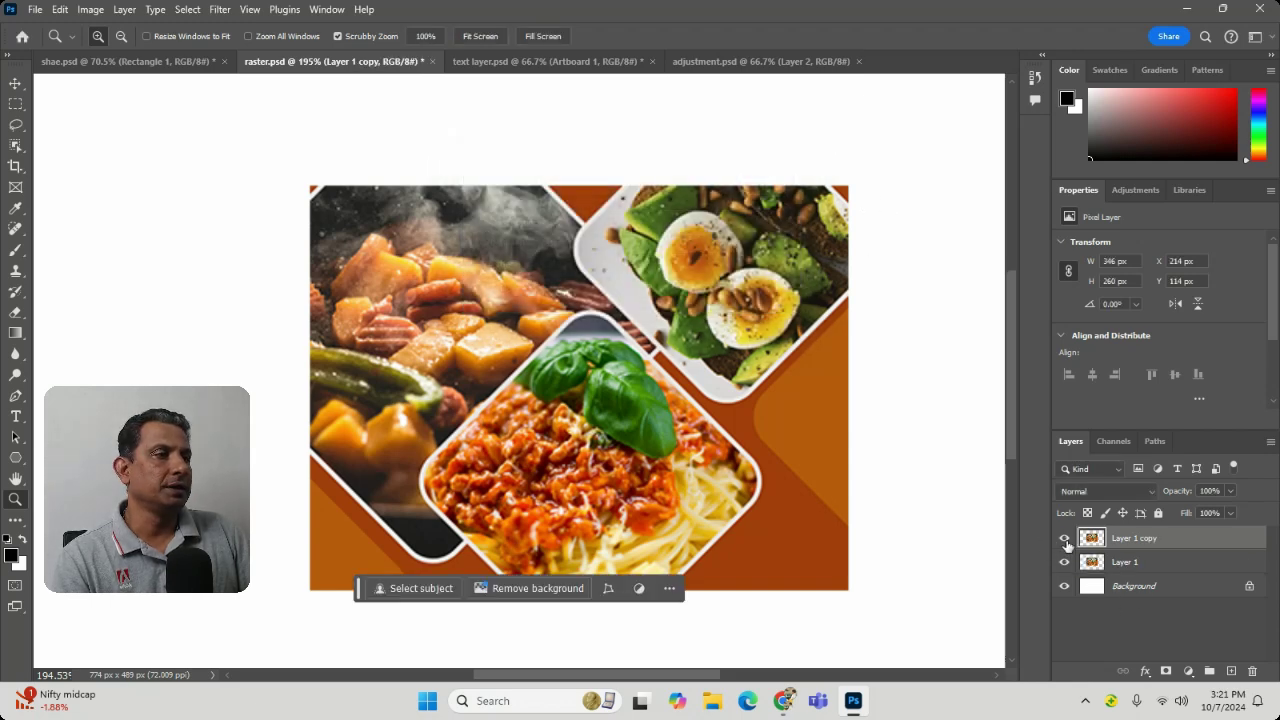
Step: Shrink the original Layer 1 image toward its lower-left corner to about 37 × 28 px
{"action": "left_click", "coordinate": [1120, 562]}
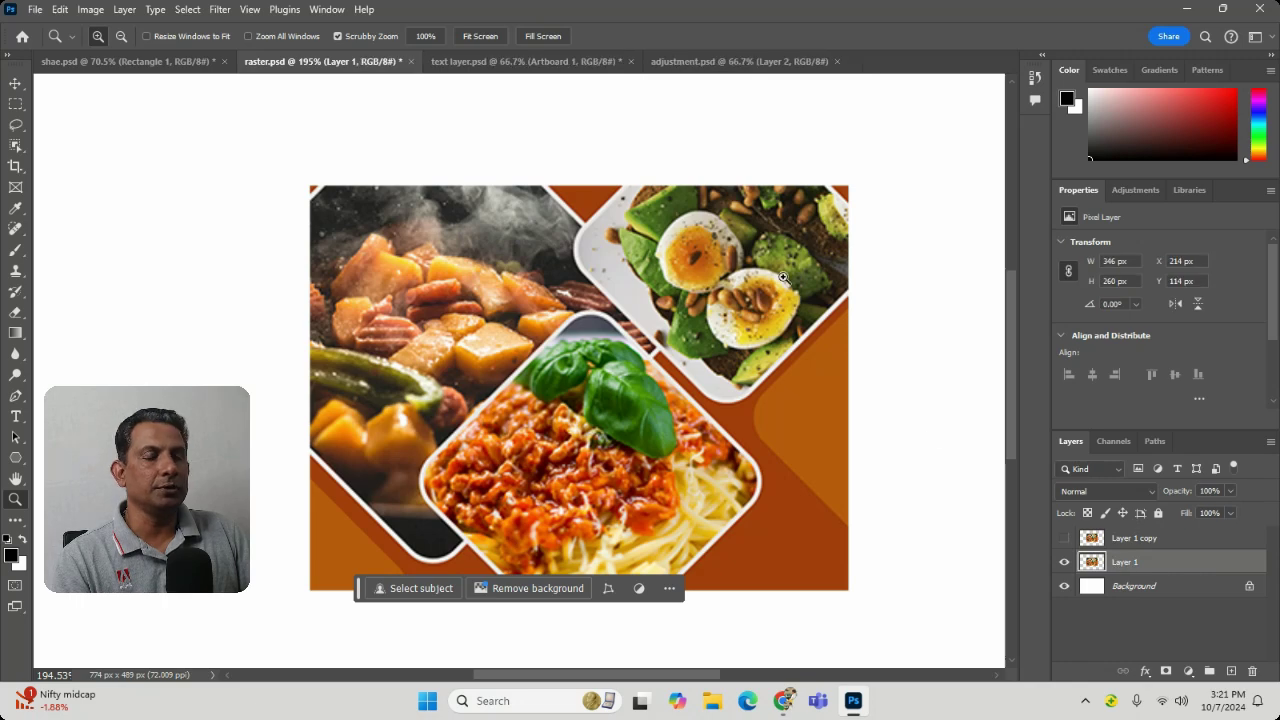
{"action": "key", "text": "ctrl+t"}
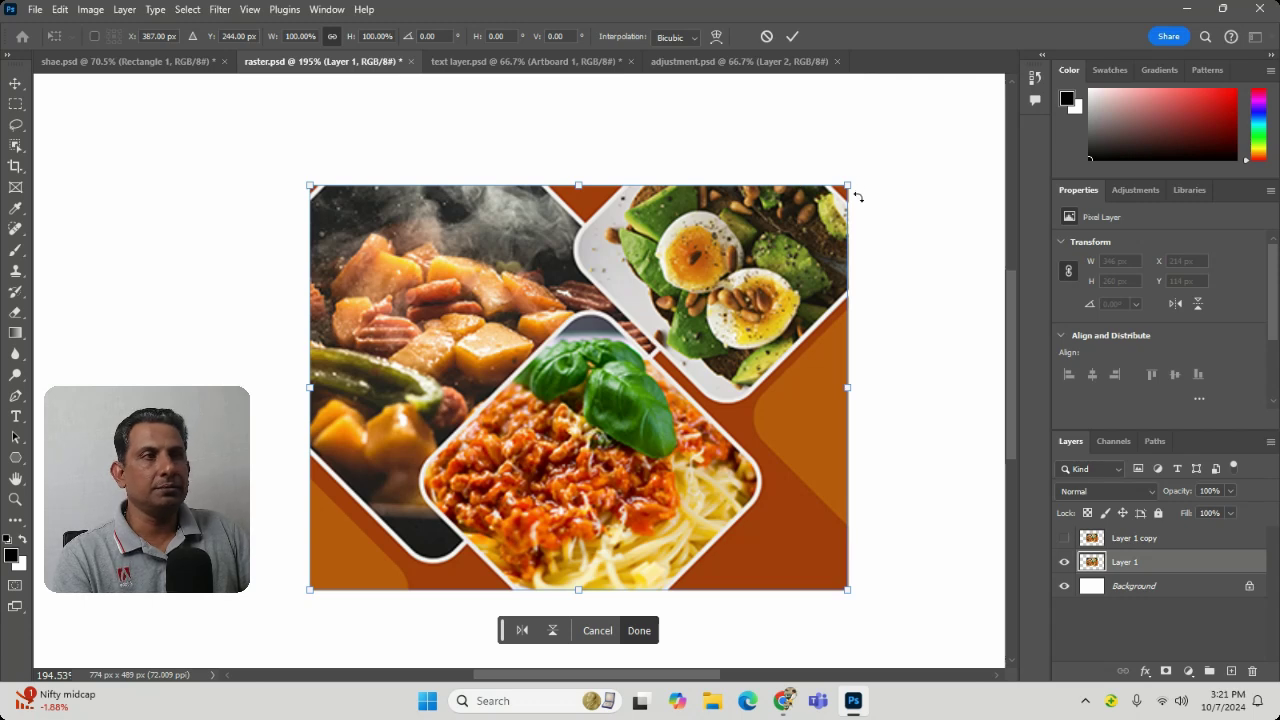
{"action": "left_click_drag", "start_coordinate": [847, 185], "coordinate": [383, 574]}
{"action": "key", "text": "Return"}
{"action": "key", "text": "z"}
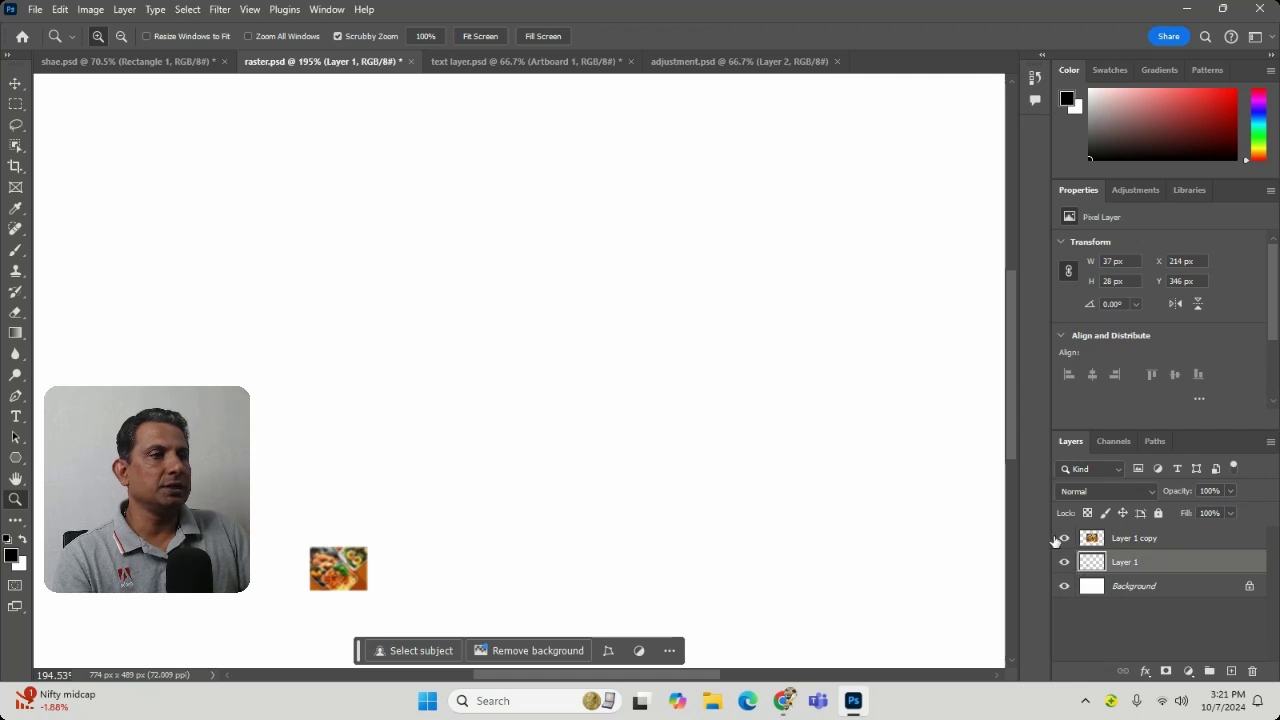
Step: Show Layer 1 copy and move the shrunken Layer 1 above it in the layer order
{"action": "left_click", "coordinate": [1062, 538]}
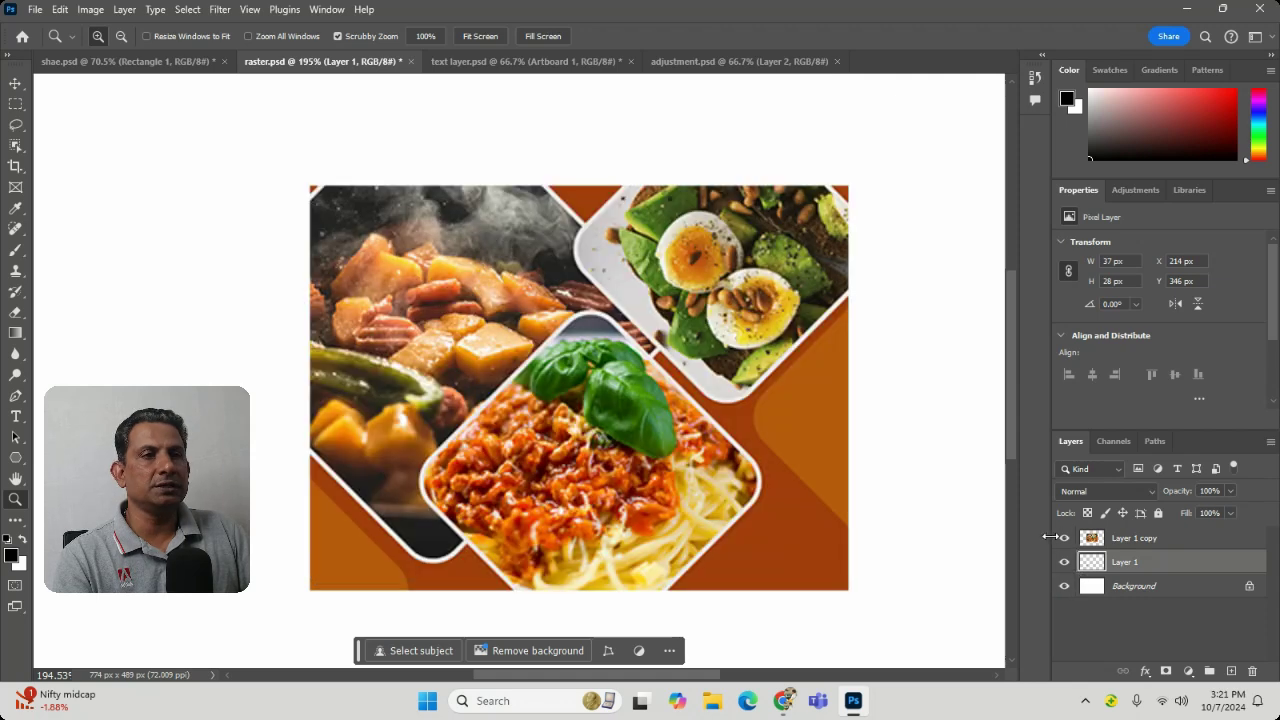
{"action": "left_click", "coordinate": [1143, 541]}
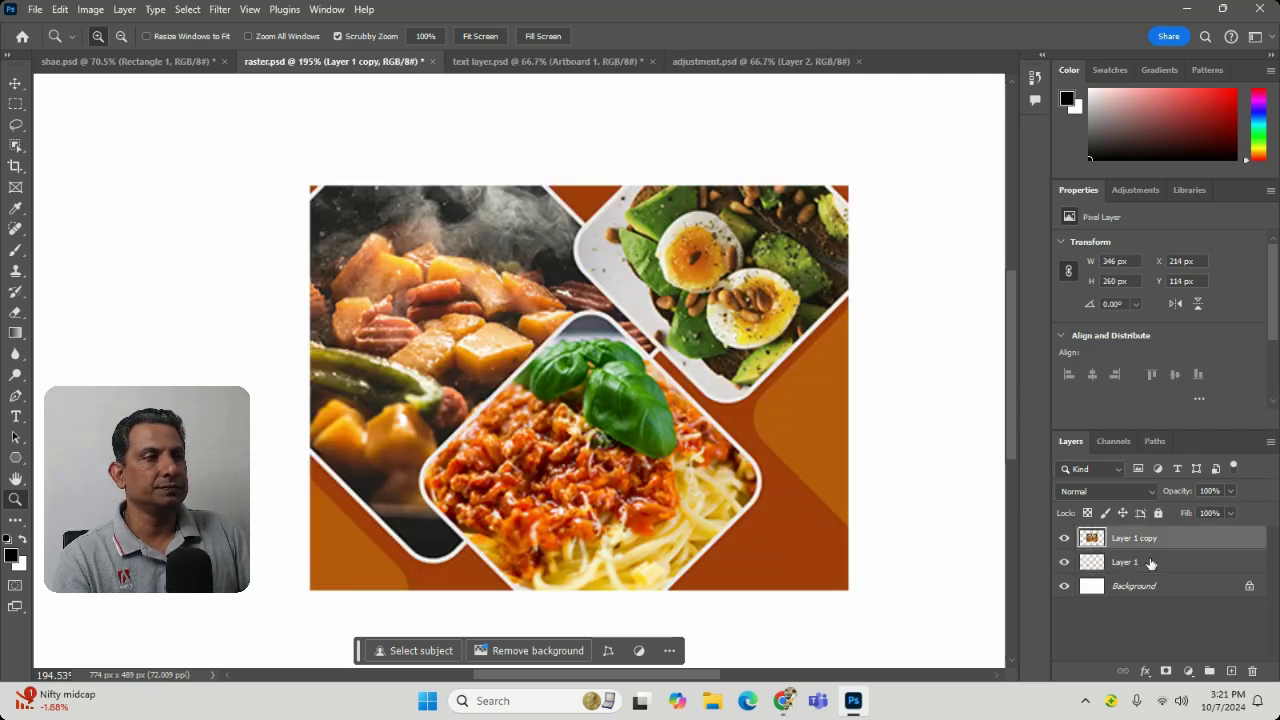
{"action": "left_click_drag", "start_coordinate": [1150, 563], "coordinate": [1147, 532]}
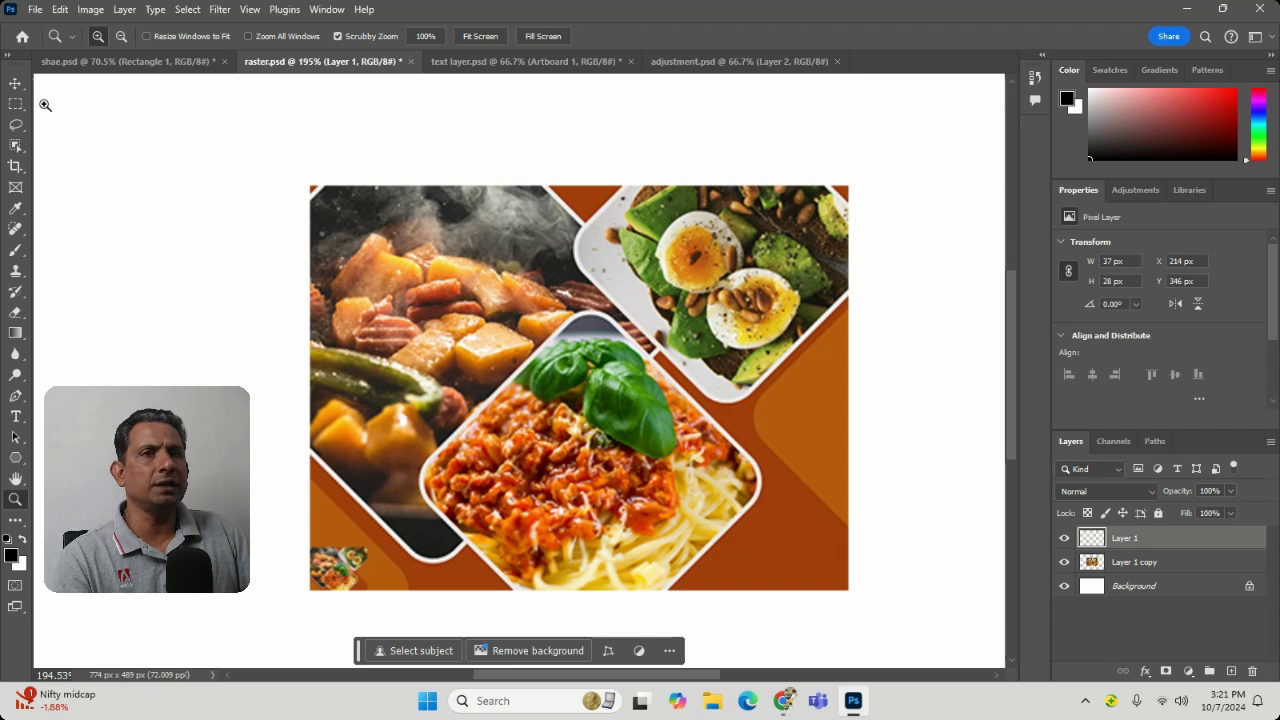
Step: Scale the tiny Layer 1 image up to about 350 × 265 px so it covers the copy
{"action": "left_click", "coordinate": [15, 83]}
{"action": "key", "text": "ctrl+t"}
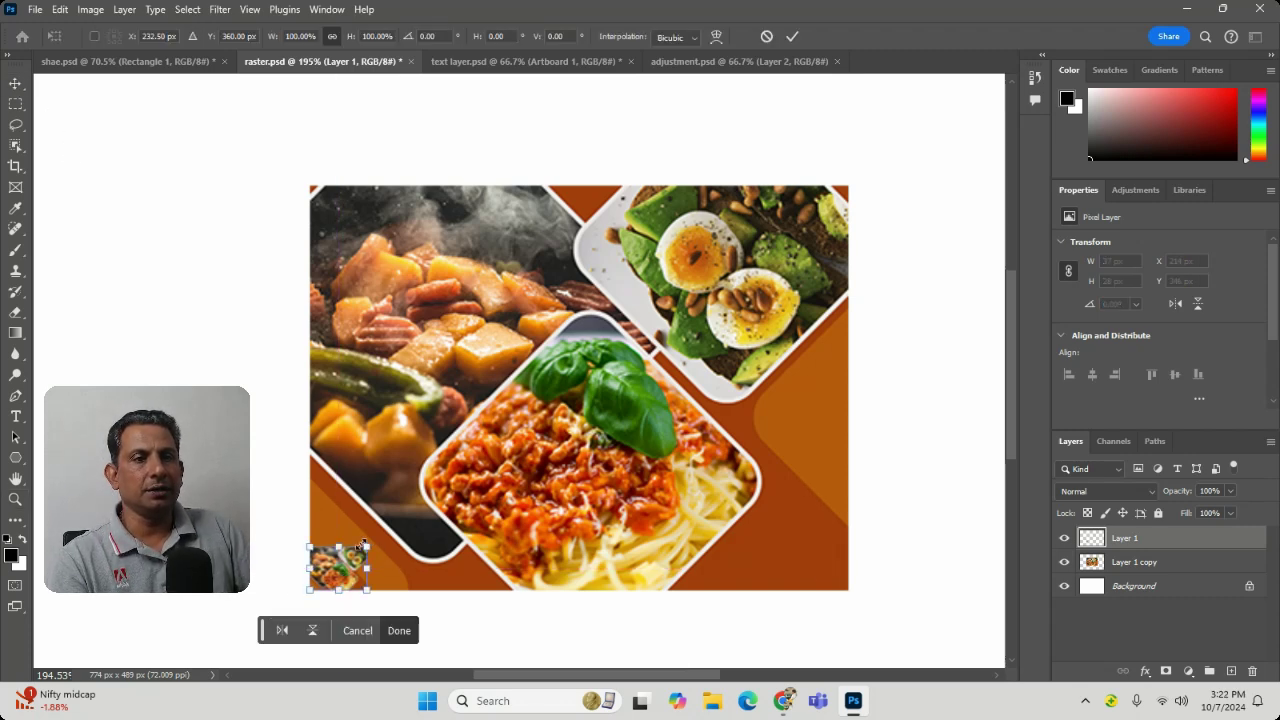
{"action": "left_click_drag", "start_coordinate": [364, 544], "coordinate": [861, 191]}
{"action": "key", "text": "Return"}
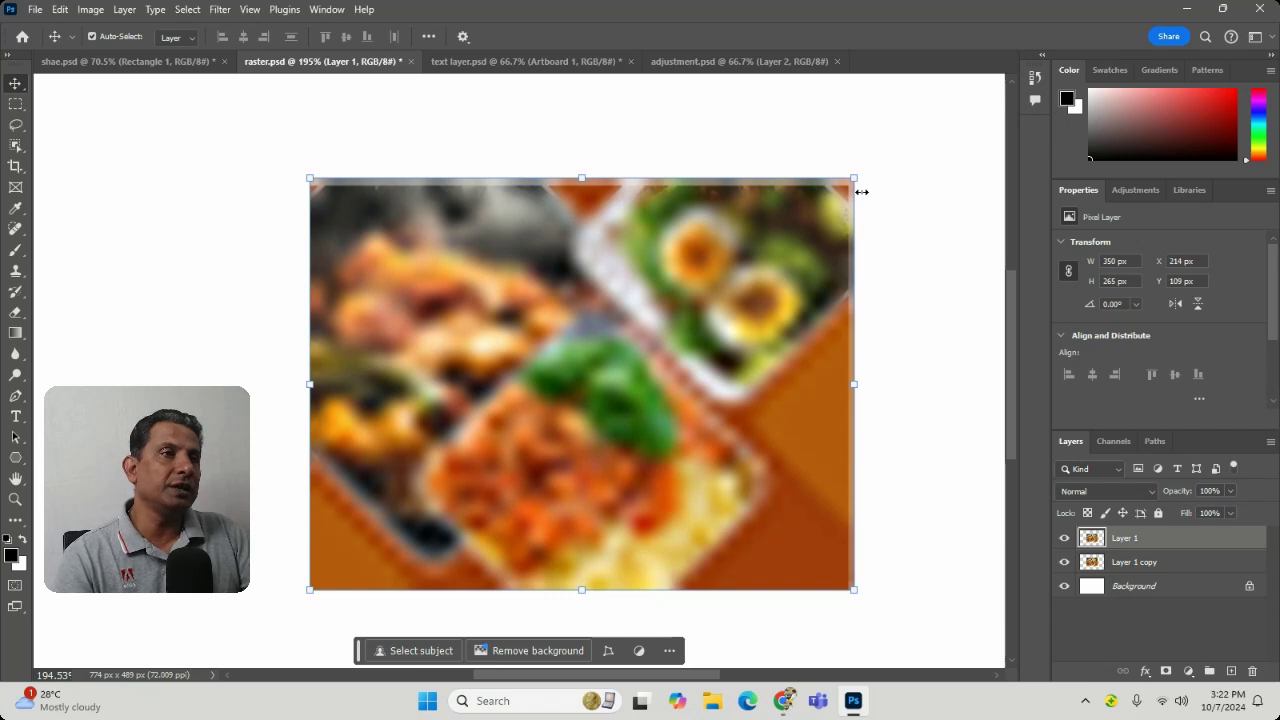
Step: Undo Layer 1's enlargement, its reordering, the copy's display and the earlier shrinking
{"action": "left_click_drag", "start_coordinate": [861, 191], "coordinate": [866, 199]}
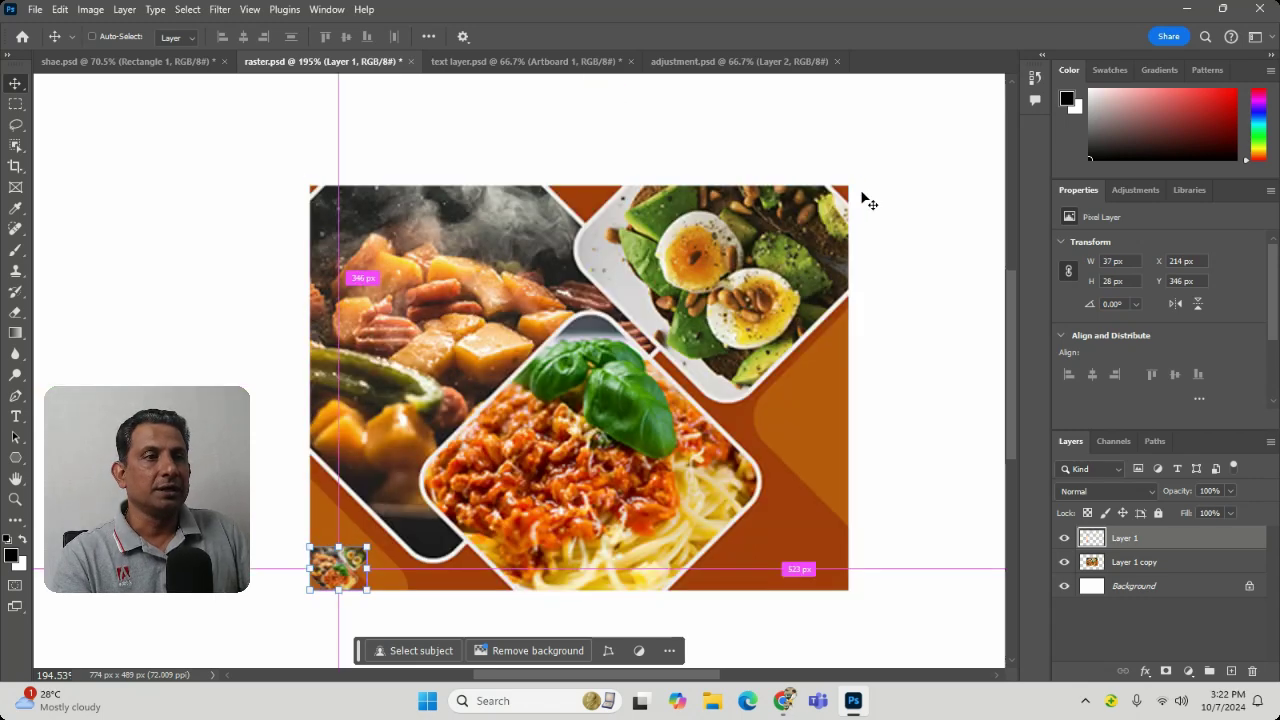
{"action": "key", "text": "ctrl+bracketleft"}
{"action": "key", "text": "ctrl+z"}
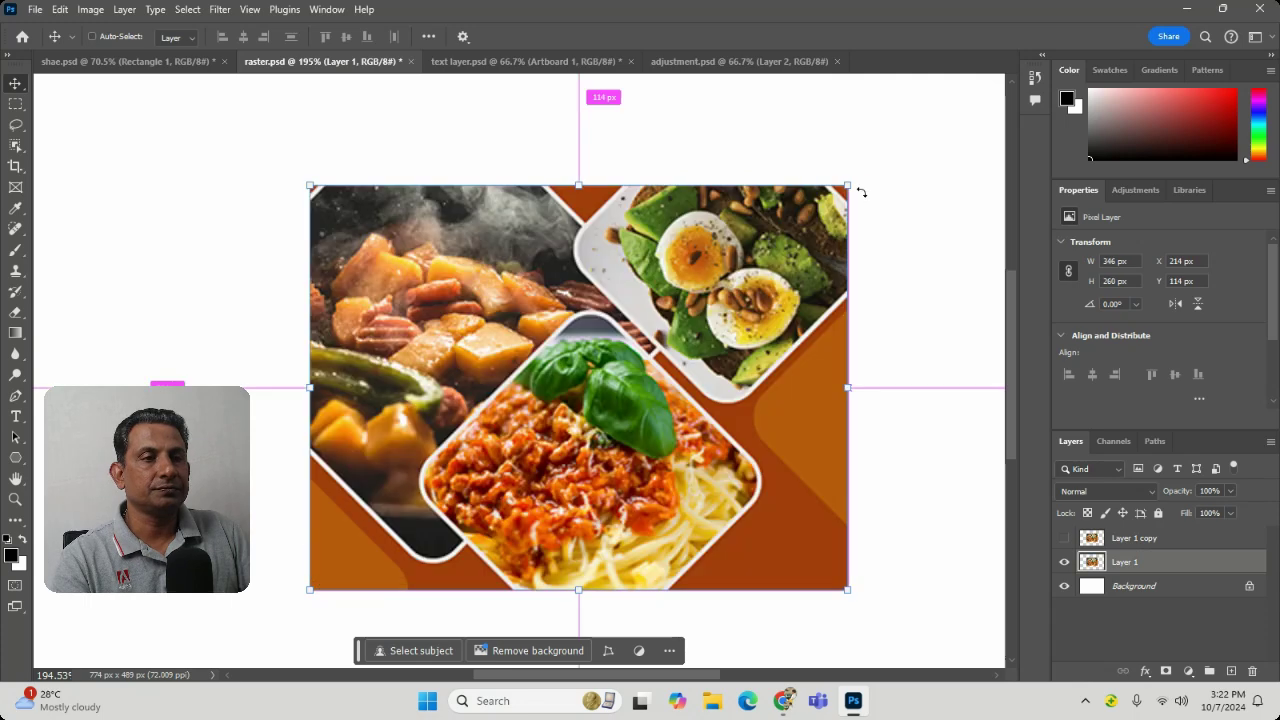
Step: Scale Layer 1 down proportionally toward its lower-left corner to about 248 × 187 px
{"action": "left_click_drag", "start_coordinate": [857, 191], "coordinate": [815, 172]}
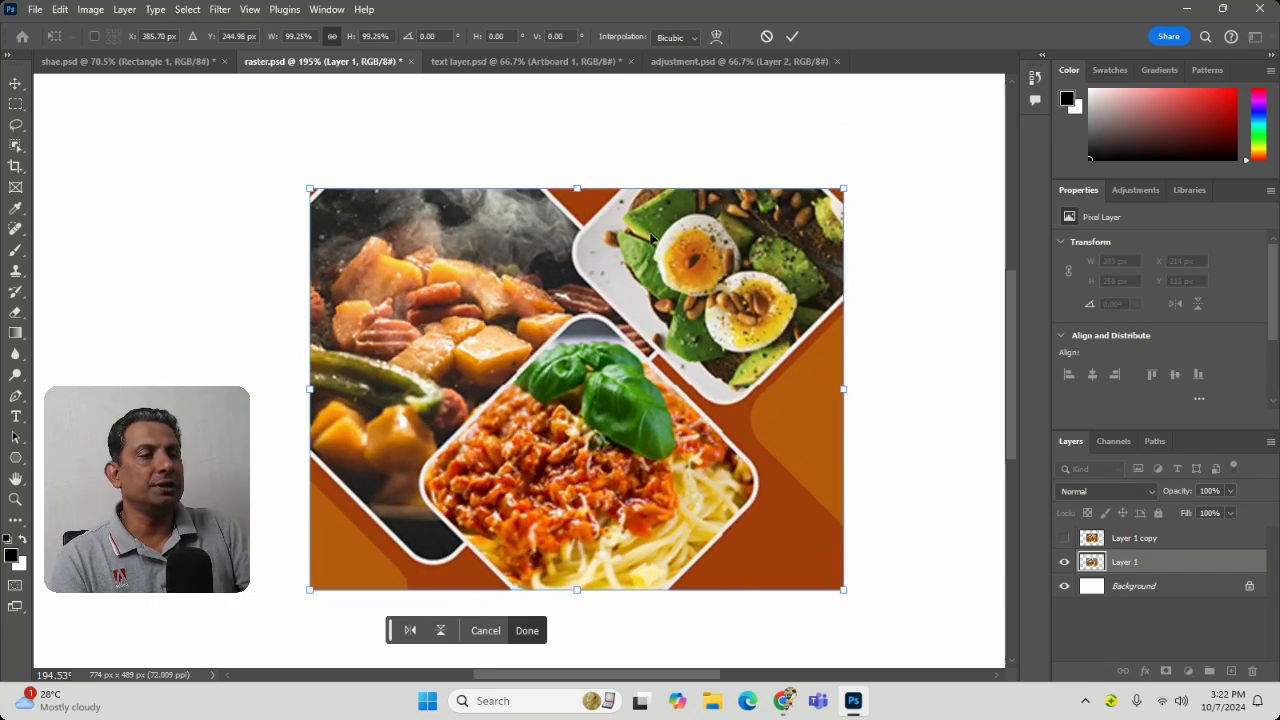
{"action": "key", "text": "Return"}
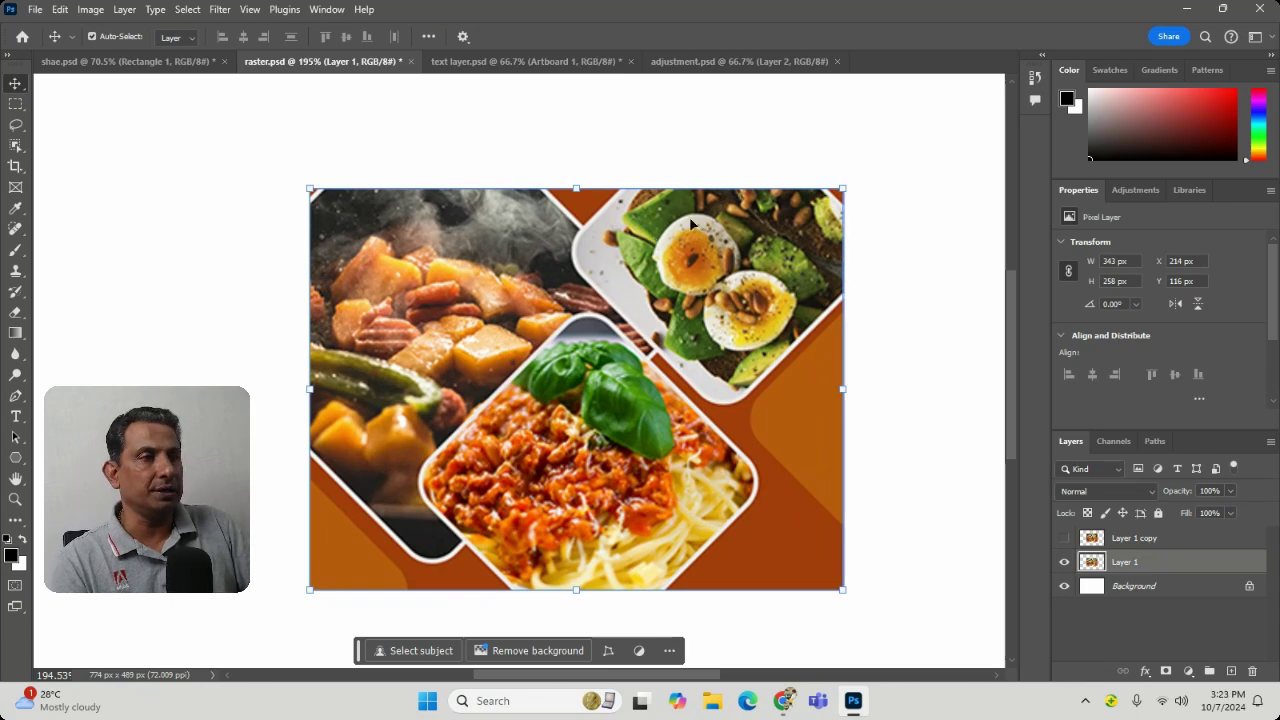
{"action": "key", "text": "ctrl+t"}
{"action": "left_click_drag", "start_coordinate": [842, 190], "coordinate": [685, 285]}
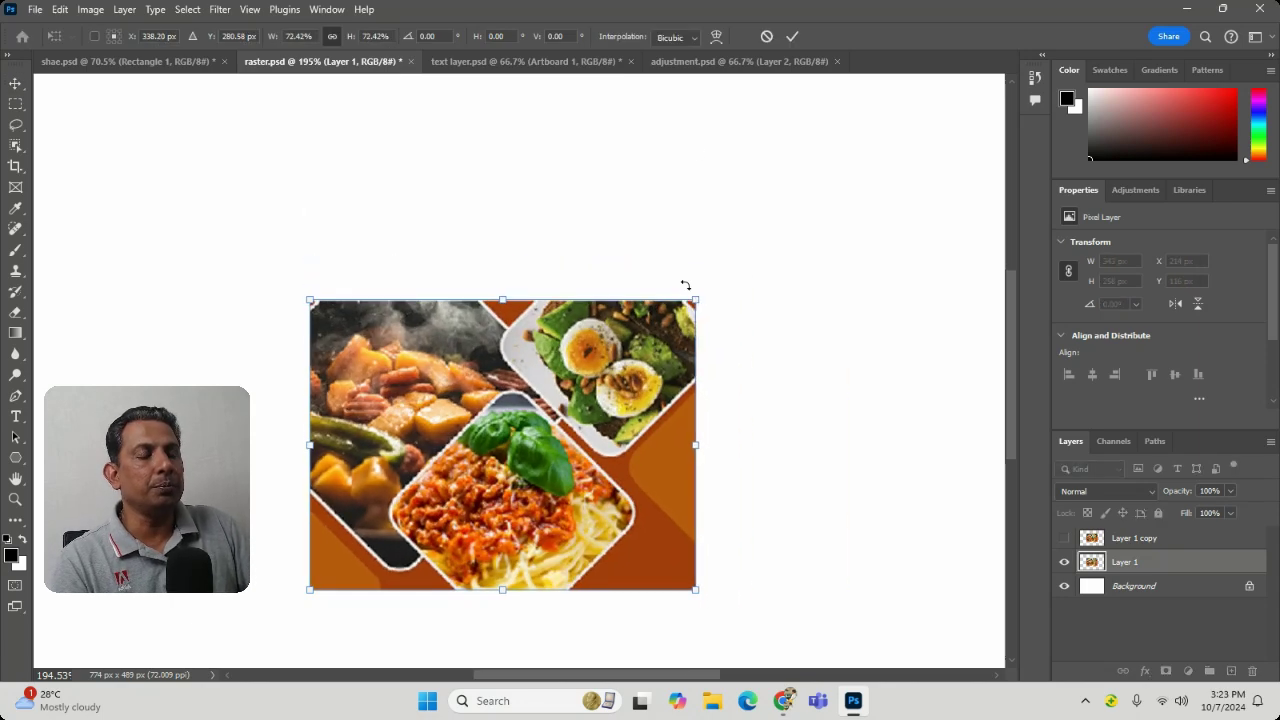
{"action": "key", "text": "Return"}
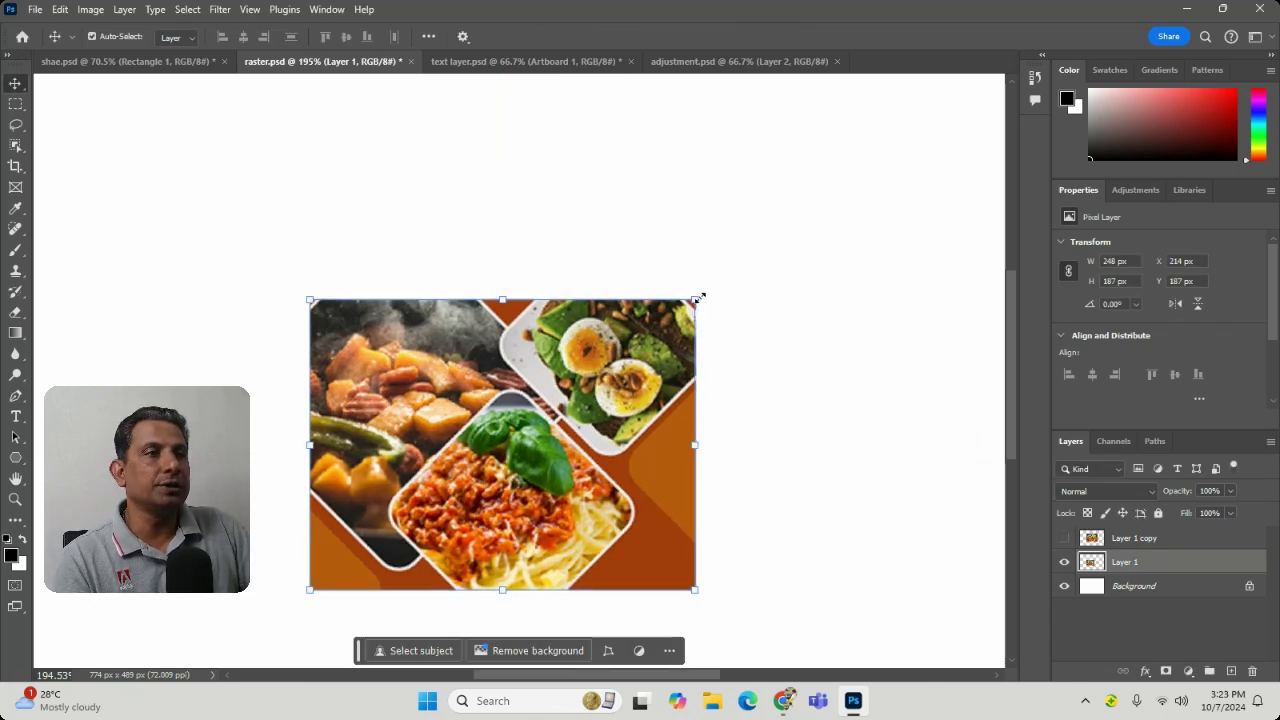
Step: Scale Layer 1 back up proportionally to about 320 × 241 px and delete the layer
{"action": "left_click_drag", "start_coordinate": [697, 299], "coordinate": [811, 213]}
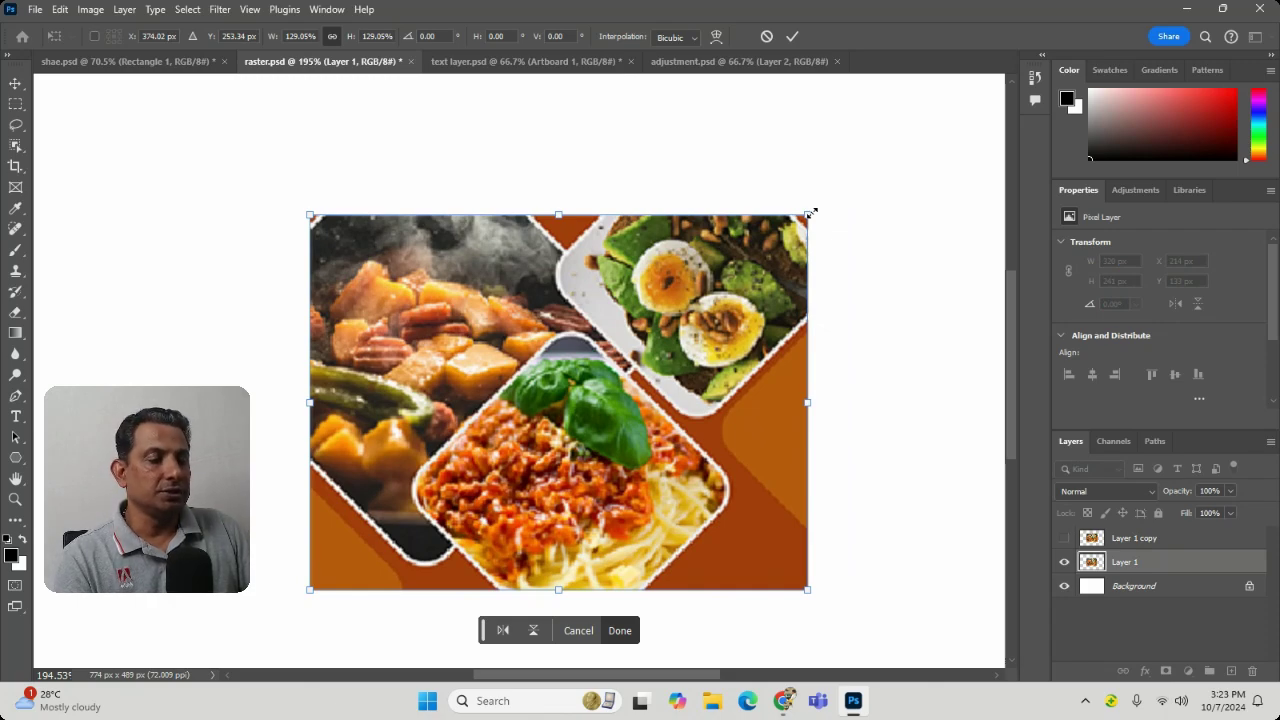
{"action": "key", "text": "Return"}
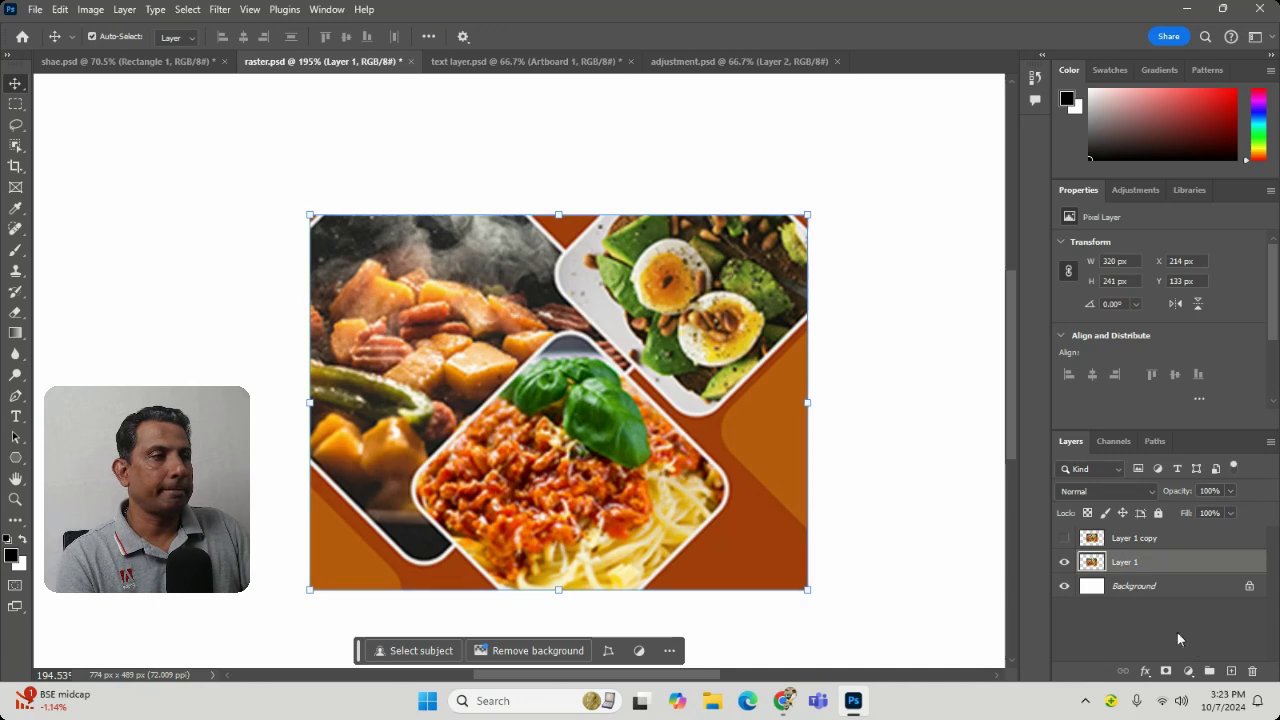
{"action": "left_click", "coordinate": [1251, 671]}
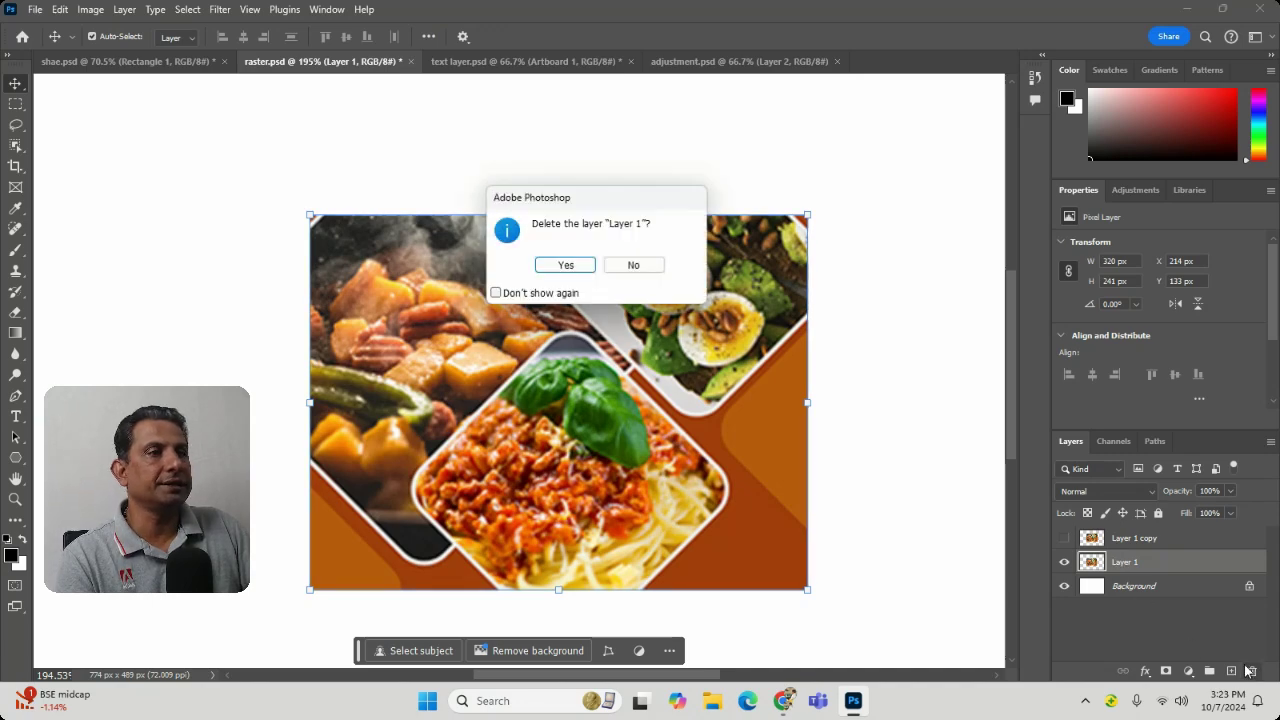
{"action": "left_click", "coordinate": [567, 264]}
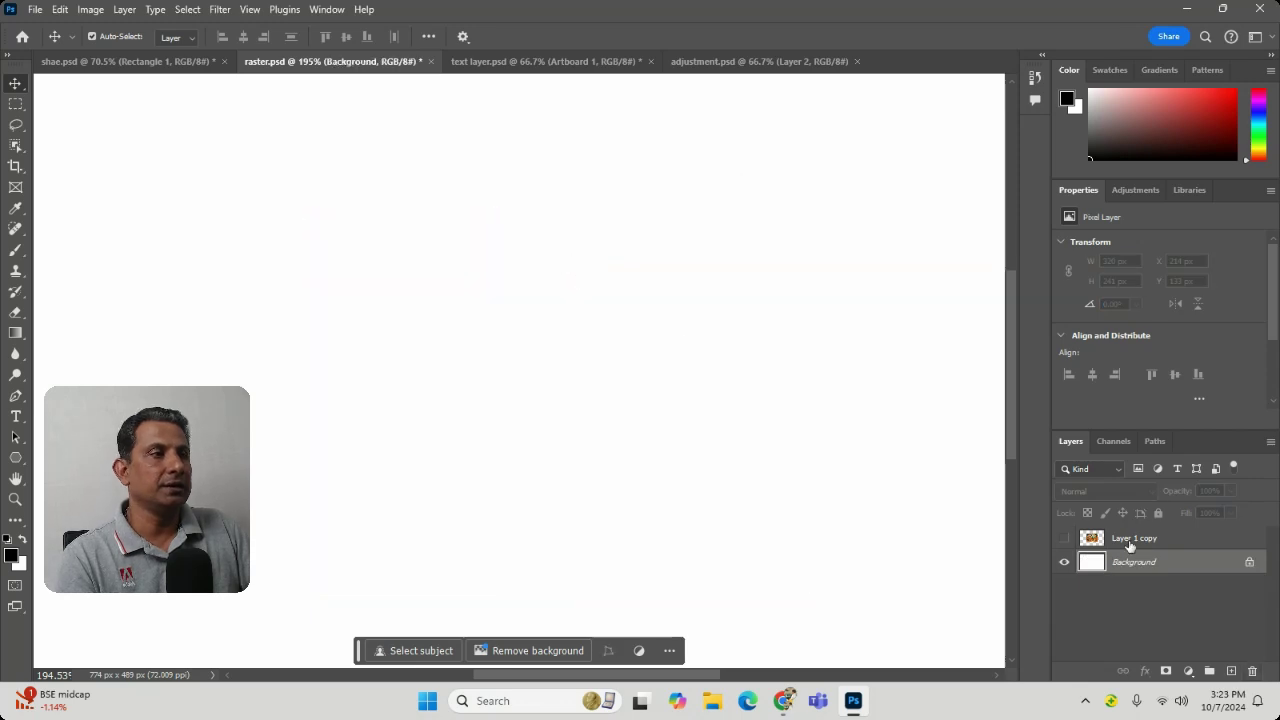
Step: Show Layer 1 copy and convert it to a smart object
{"action": "left_click", "coordinate": [1064, 538]}
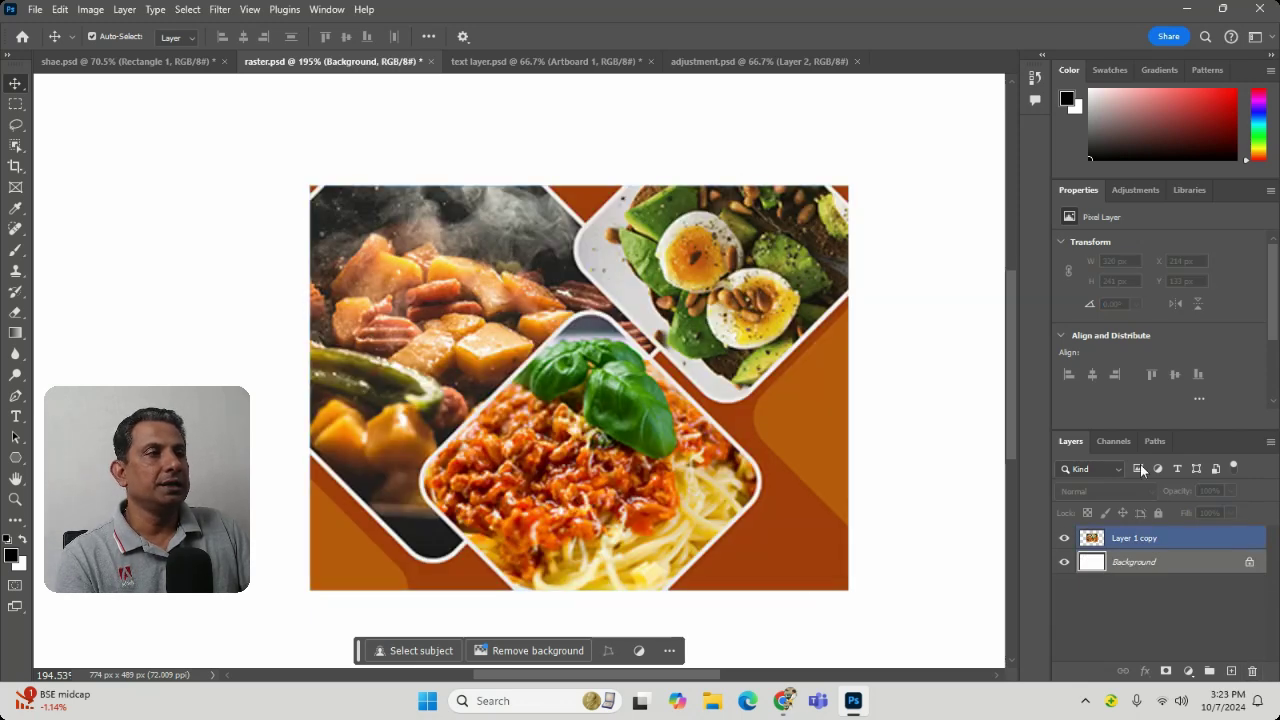
{"action": "right_click", "coordinate": [1133, 538]}
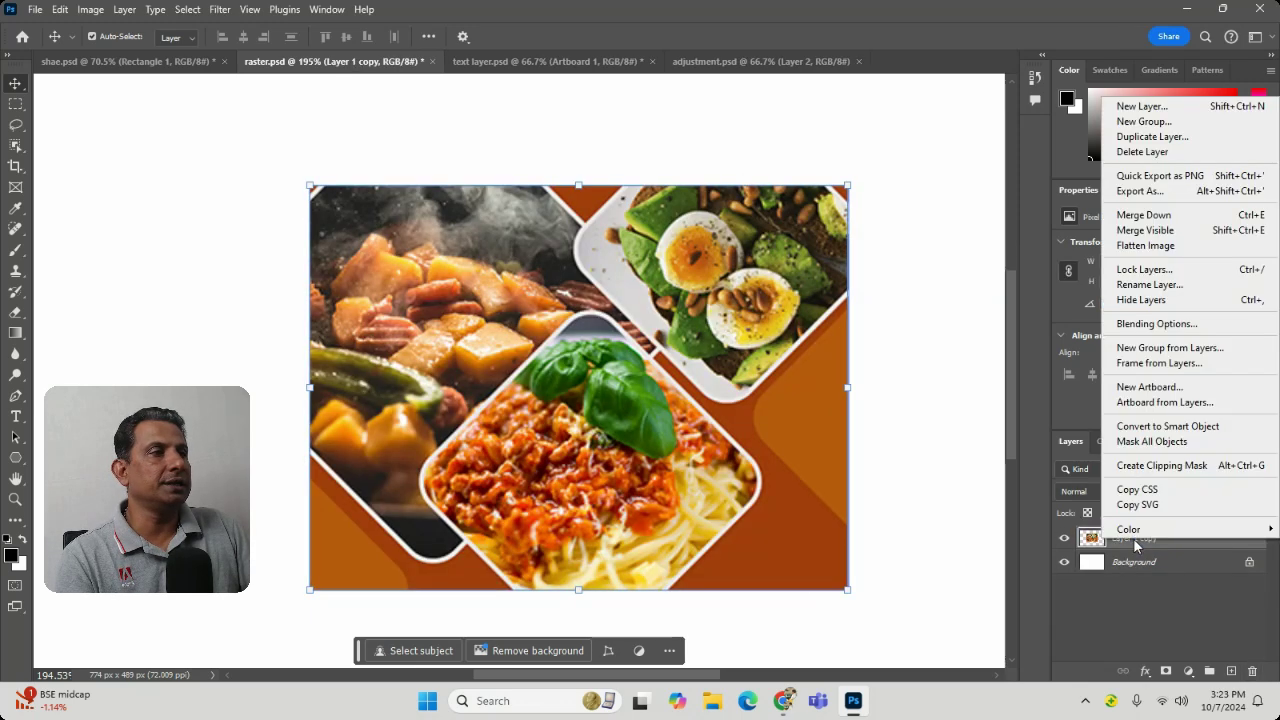
{"action": "left_click", "coordinate": [1167, 426]}
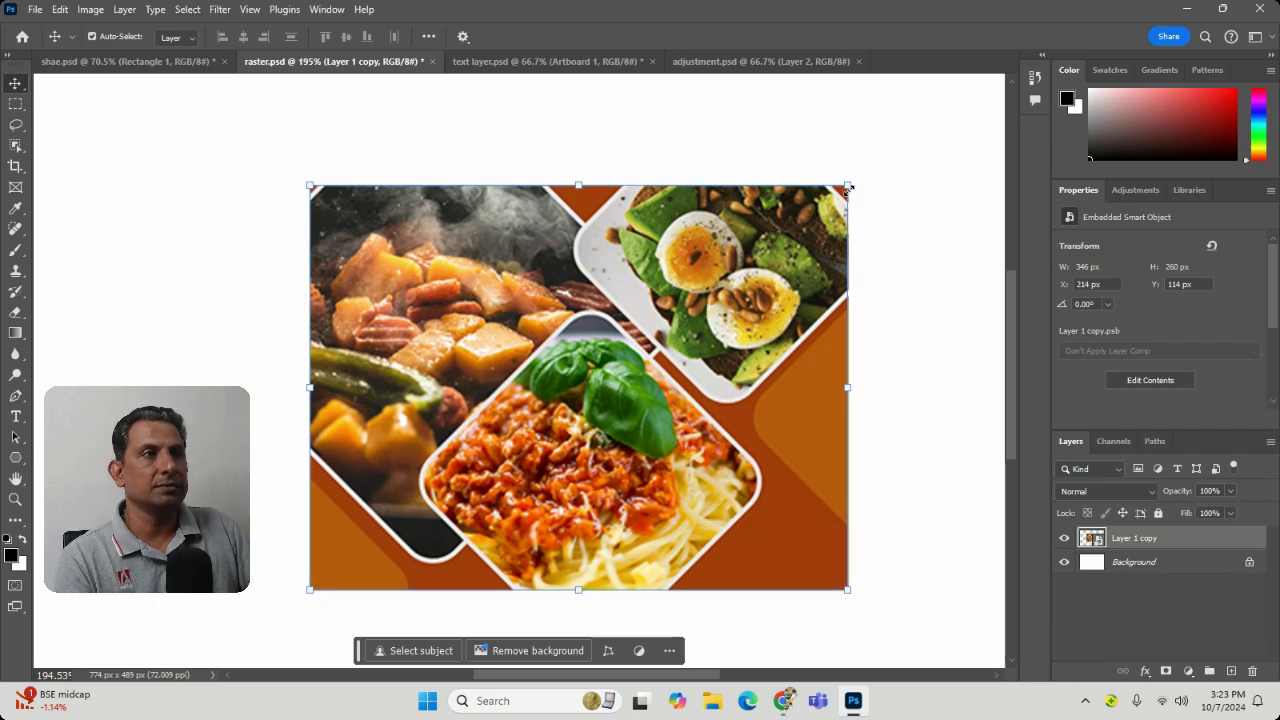
Step: Shrink the Layer 1 copy smart object to about 63 × 47 px and enlarge it to about 376 × 299 px
{"action": "left_click_drag", "start_coordinate": [848, 187], "coordinate": [405, 512]}
{"action": "key", "text": "Return"}
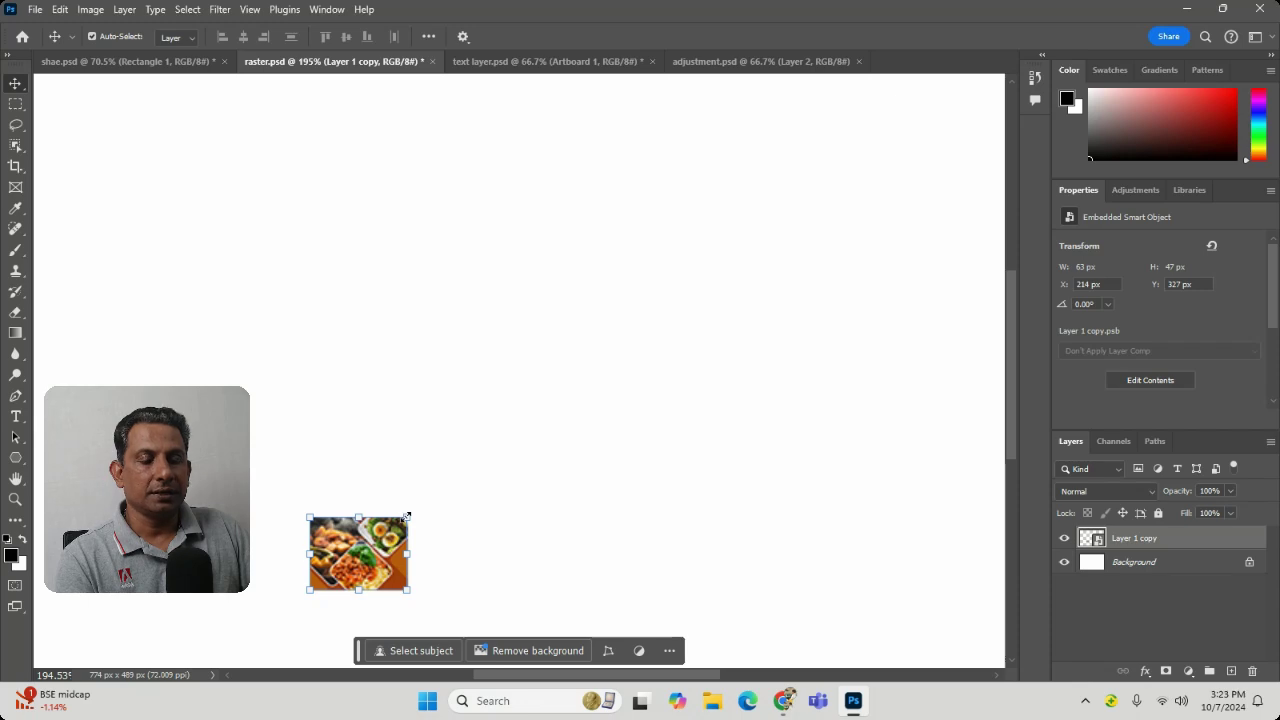
{"action": "left_click_drag", "start_coordinate": [406, 516], "coordinate": [893, 123]}
{"action": "key", "text": "Return"}
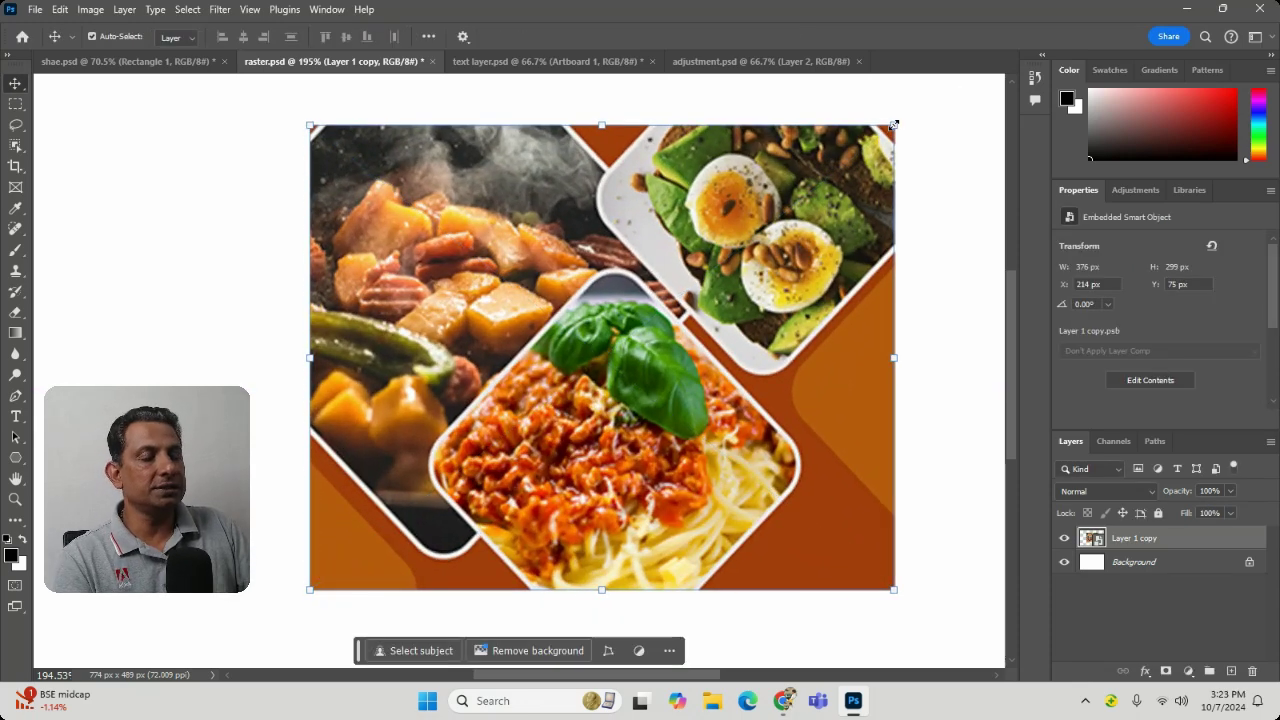
Step: Shrink the smart object to a tiny 14 × 11 px or so and enlarge it to about 382 × 295 px
{"action": "key", "text": "ctrl+t"}
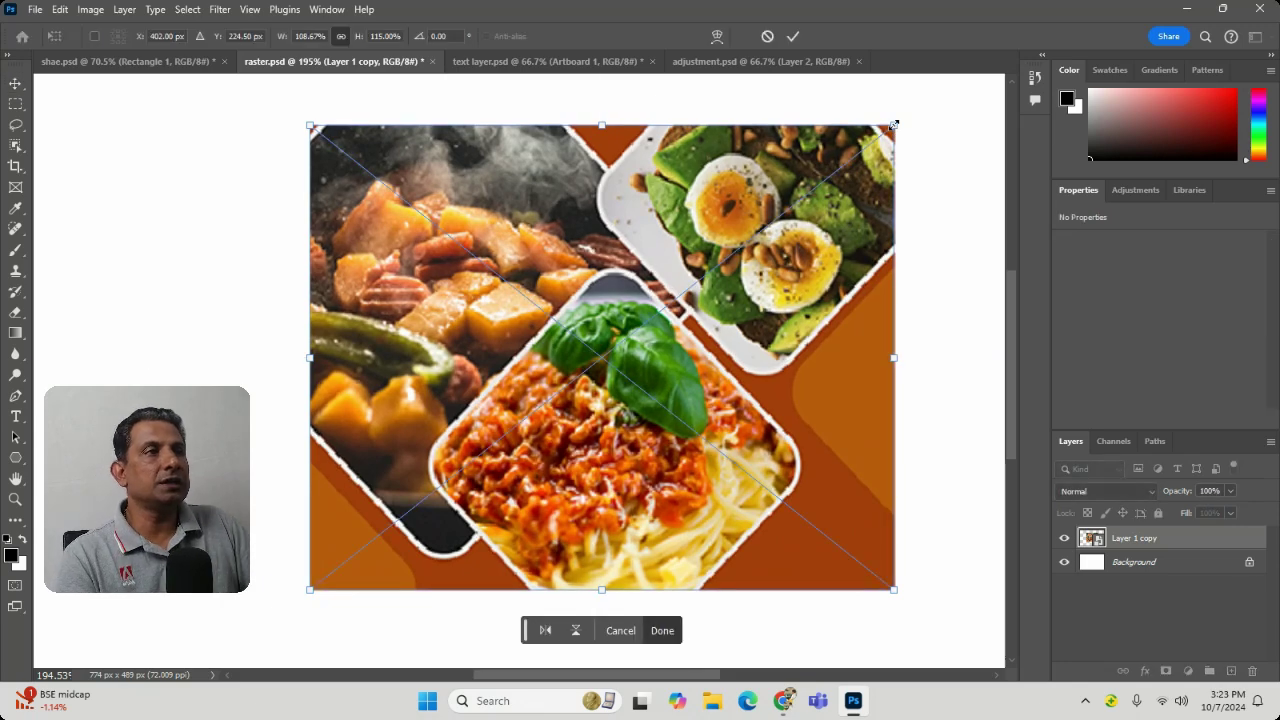
{"action": "left_click_drag", "start_coordinate": [893, 124], "coordinate": [336, 581]}
{"action": "key", "text": "Return"}
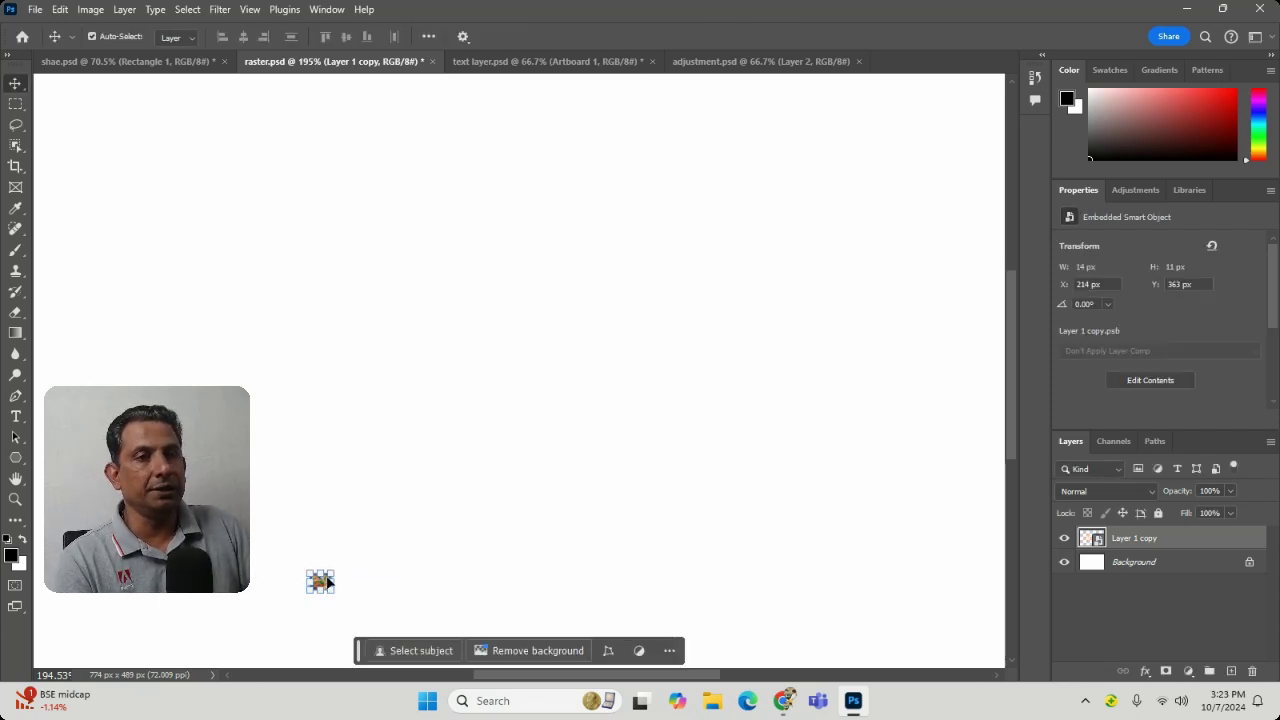
{"action": "left_click_drag", "start_coordinate": [335, 570], "coordinate": [906, 128]}
{"action": "key", "text": "Return"}
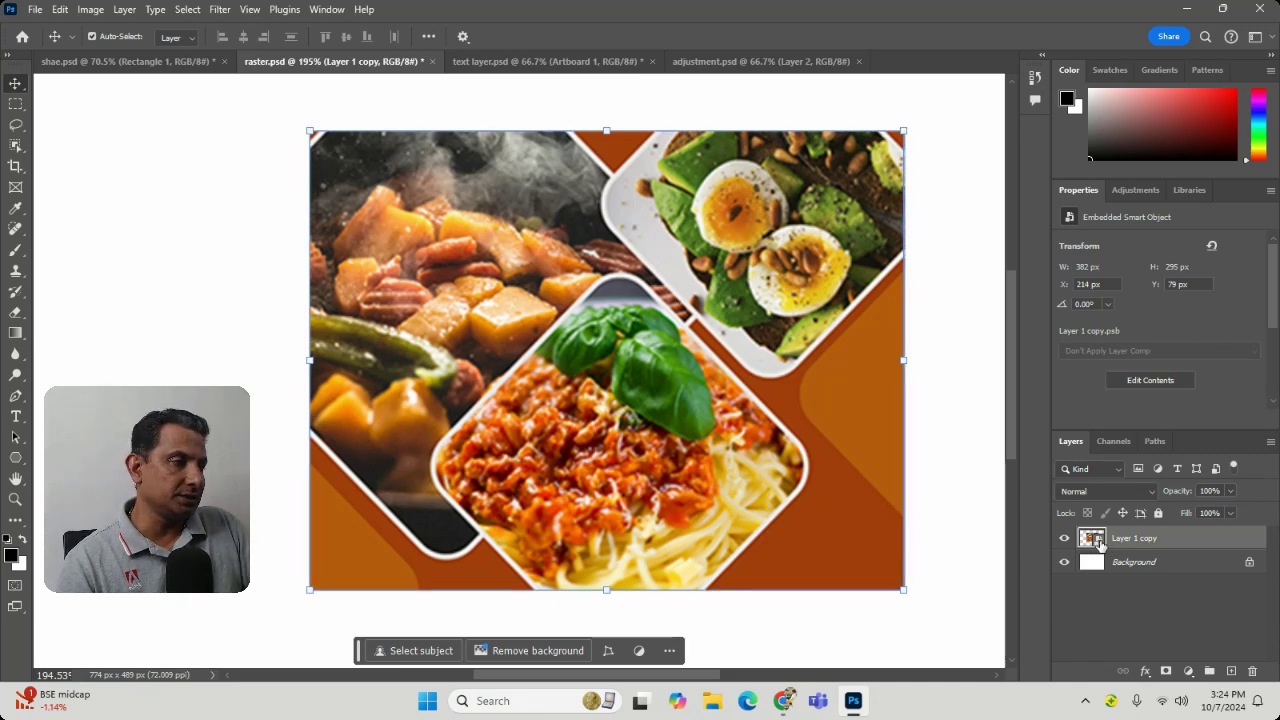
Step: Switch to text layer.psd and move the "Training video" text slightly up and to the left on the artboard
{"action": "left_click", "coordinate": [557, 62]}
{"action": "left_click_drag", "start_coordinate": [571, 326], "coordinate": [549, 290]}
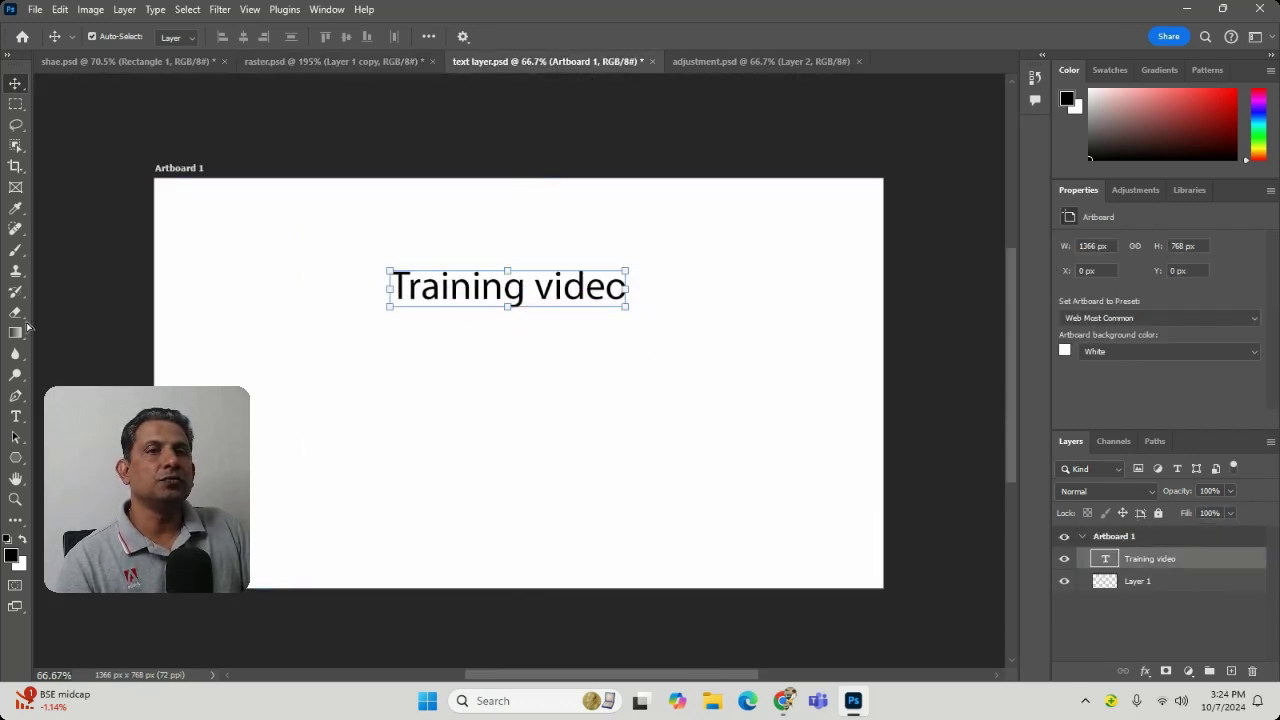
Step: Add a text layer reading "sdafsadfas" below "Training video" and right-align its text
{"action": "left_click", "coordinate": [17, 418]}
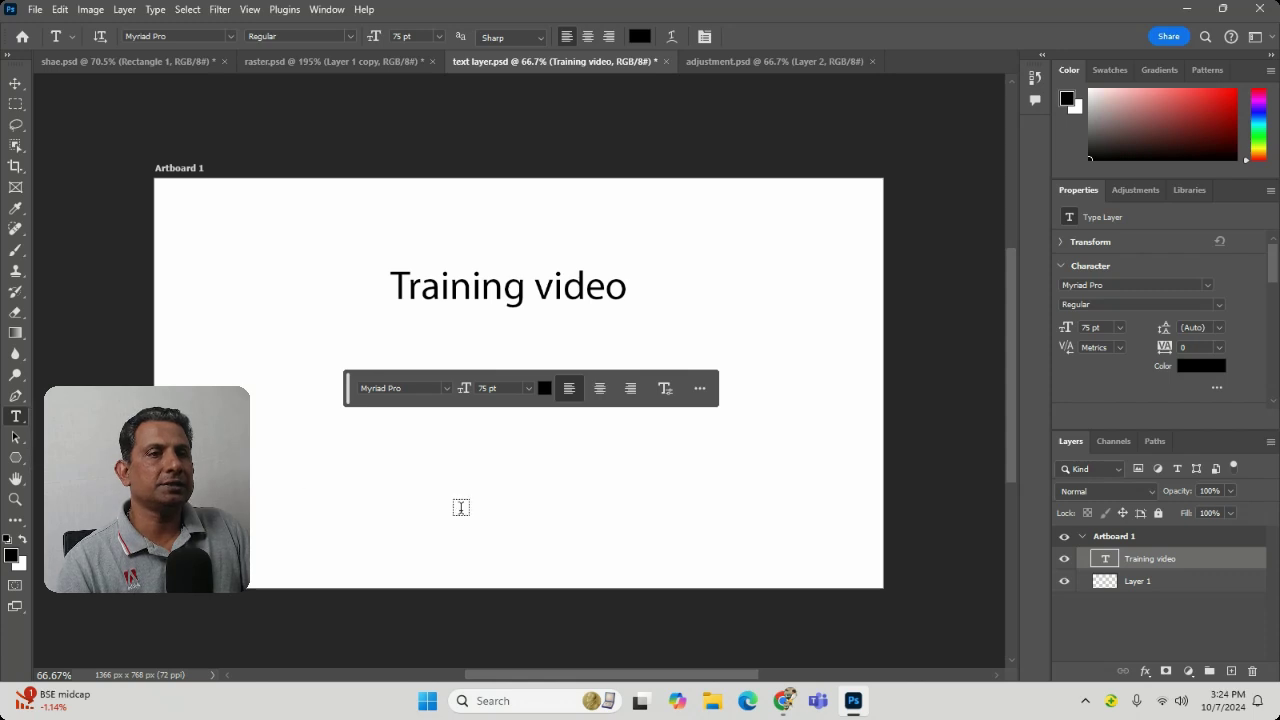
{"action": "left_click", "coordinate": [400, 487]}
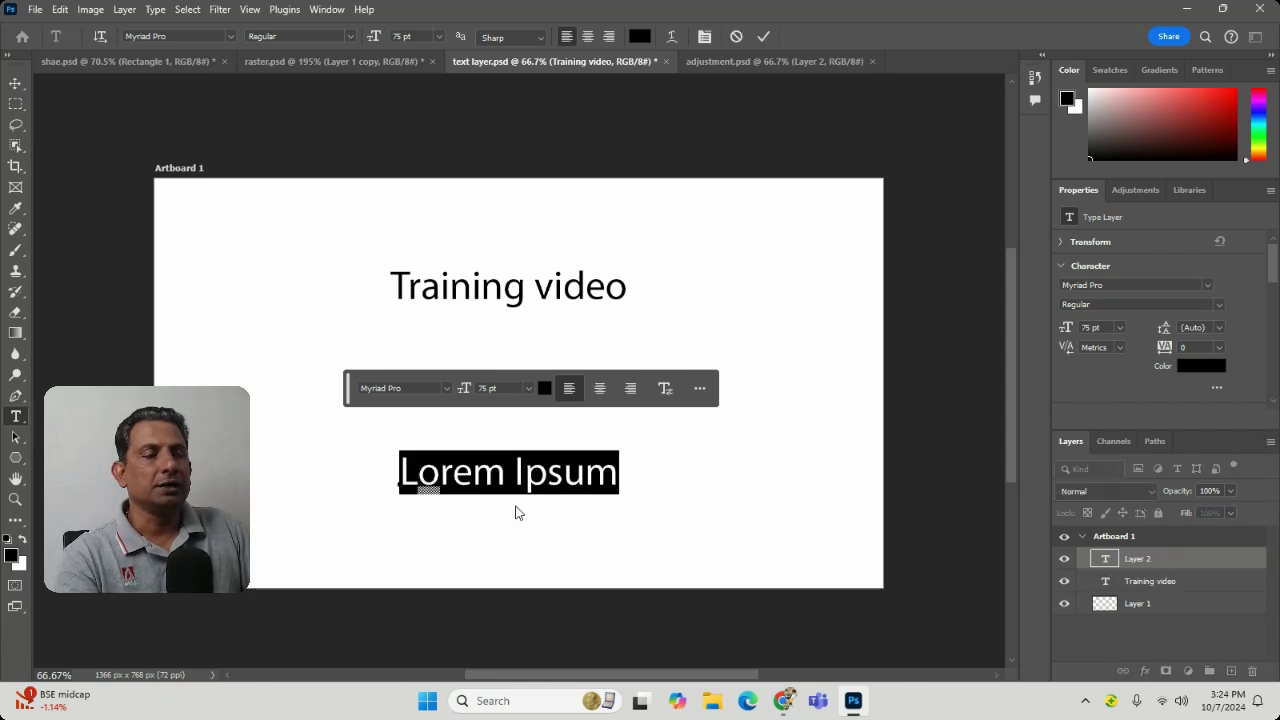
{"action": "type", "text": "sdafsadfas"}
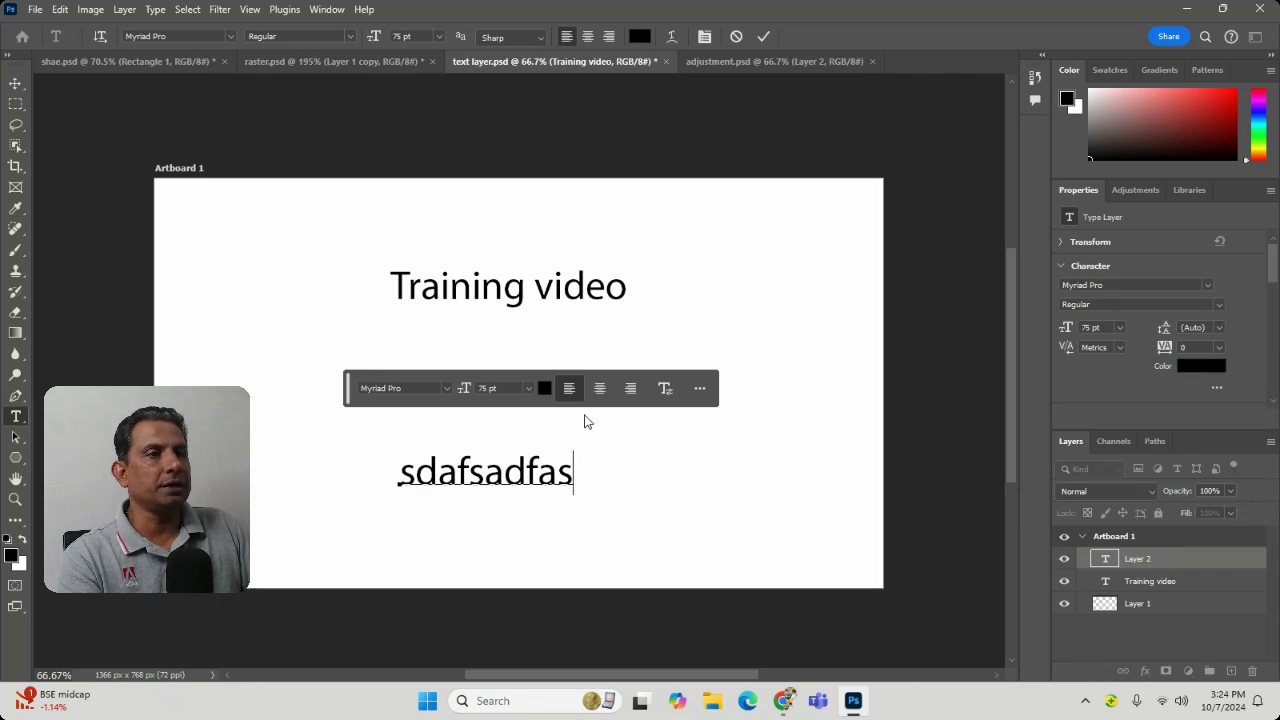
{"action": "left_click", "coordinate": [600, 388]}
{"action": "left_click", "coordinate": [645, 393]}
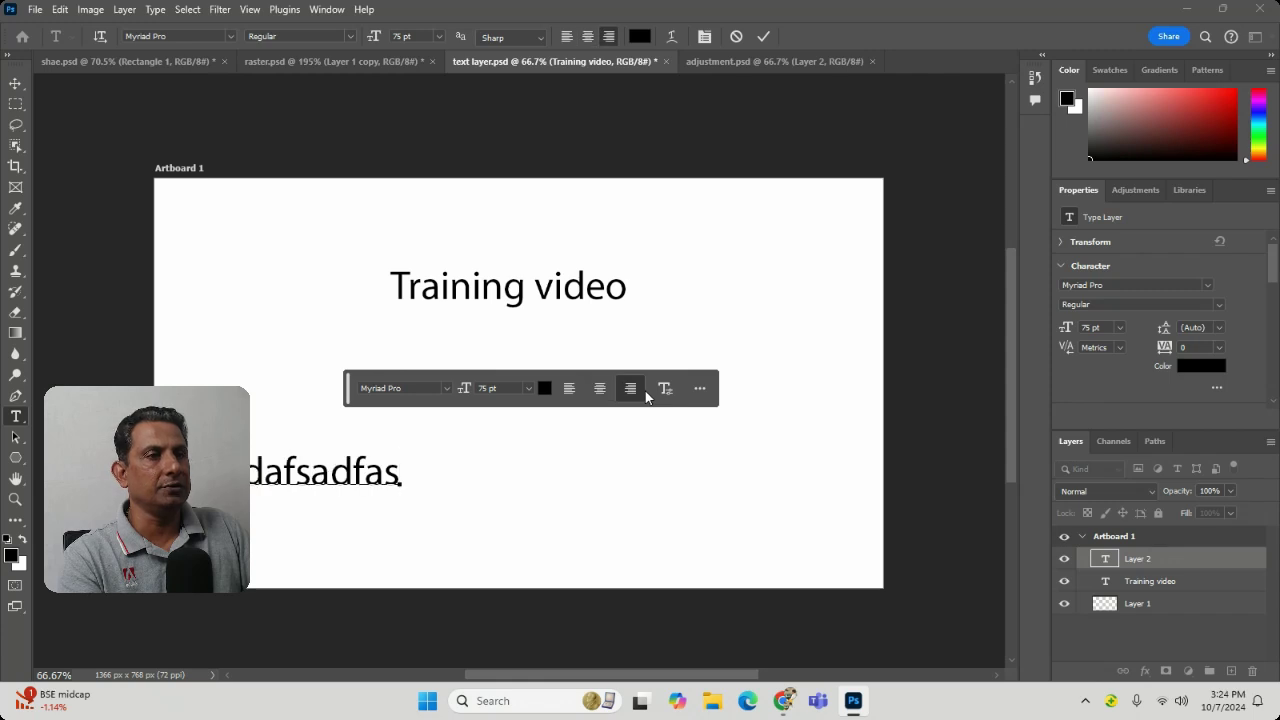
{"action": "left_click", "coordinate": [1162, 568]}
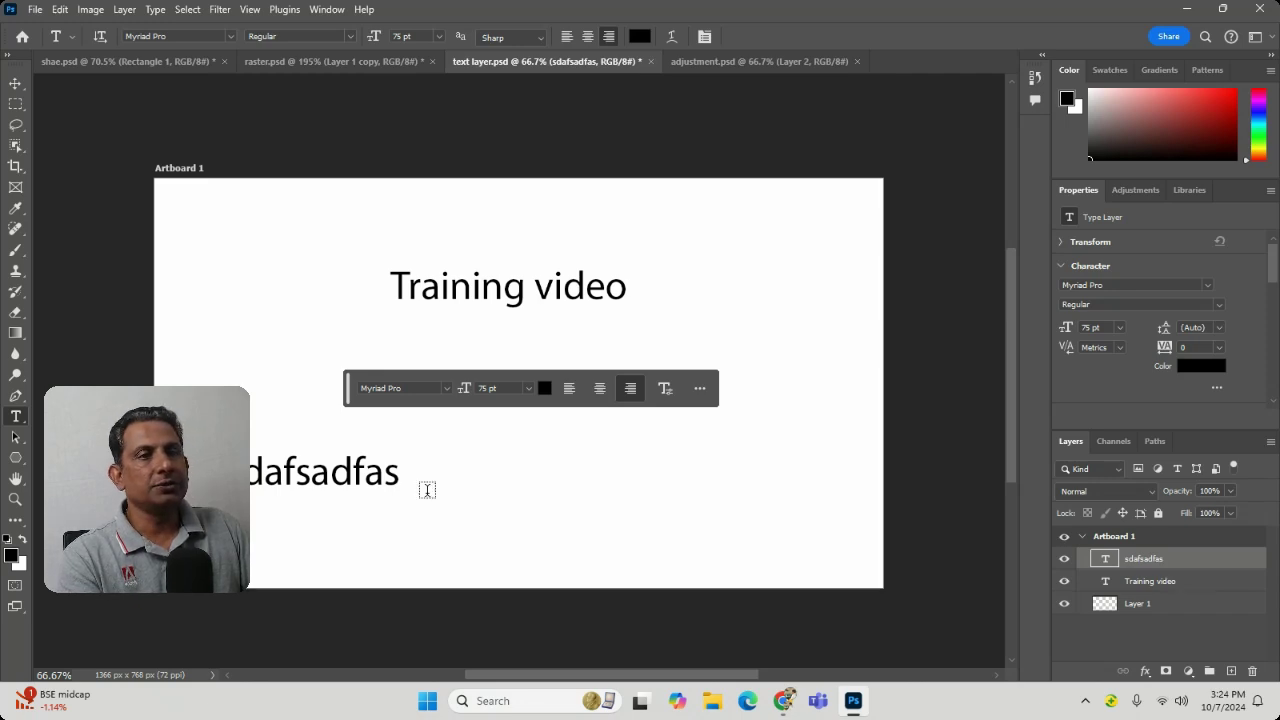
{"action": "left_click", "coordinate": [15, 83]}
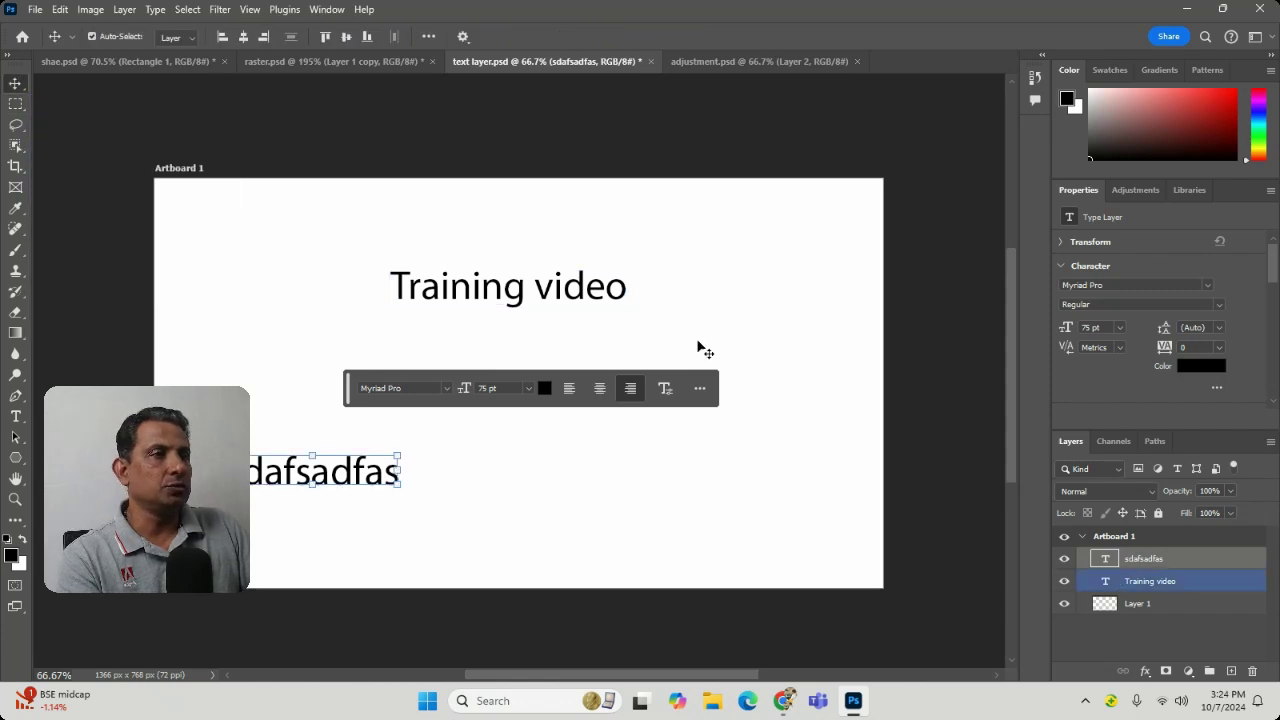
Step: Switch to raster.psd and add a Vibrance adjustment layer above Layer 1 copy
{"action": "left_click", "coordinate": [334, 63]}
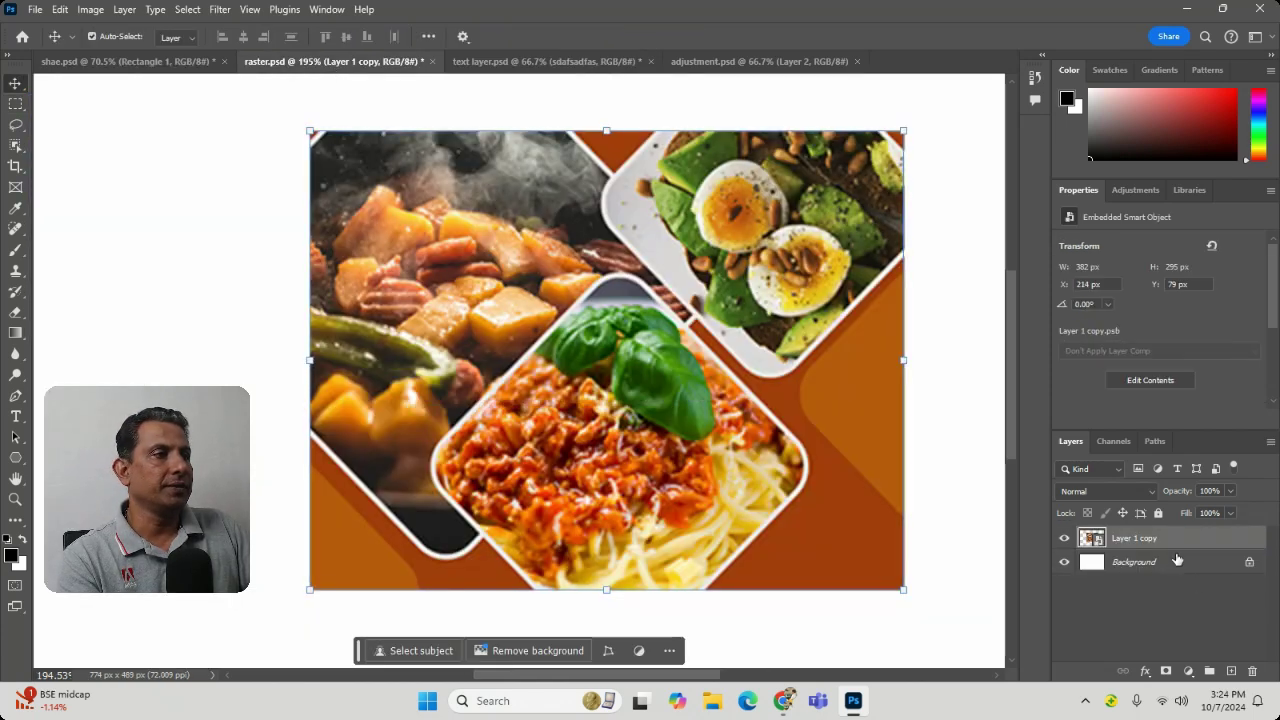
{"action": "left_click", "coordinate": [1186, 678]}
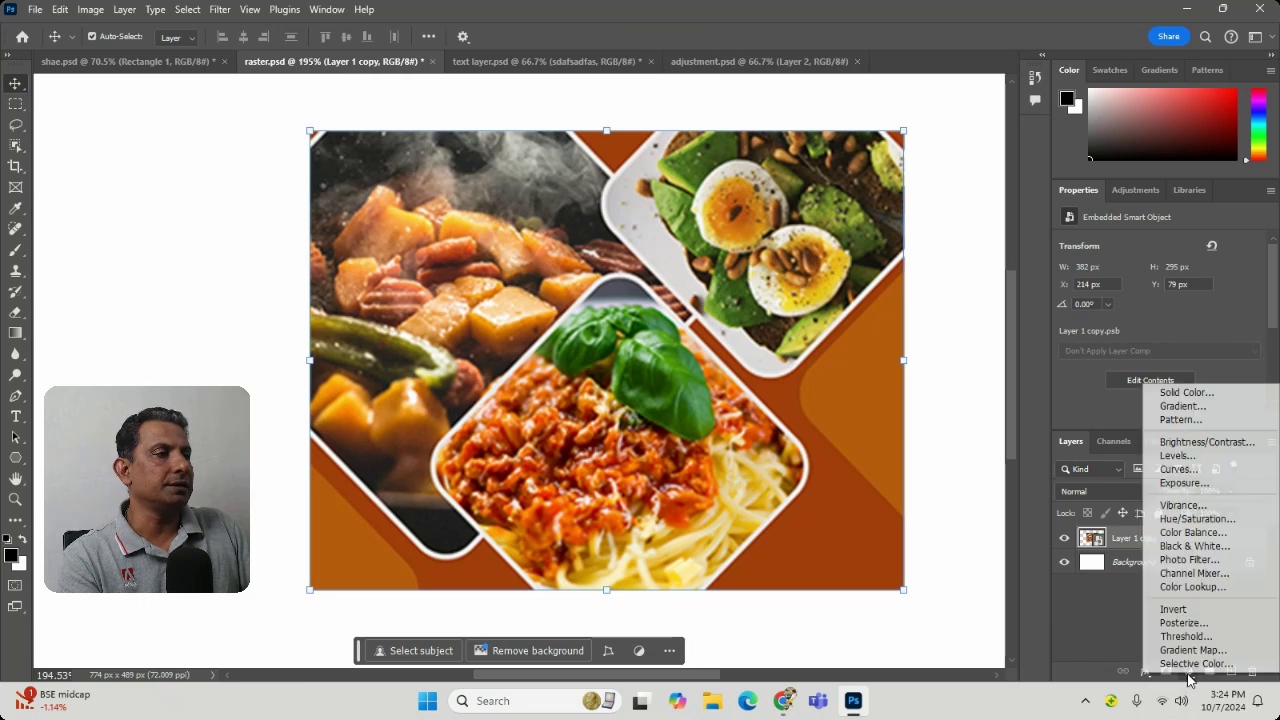
{"action": "left_click", "coordinate": [1189, 506]}
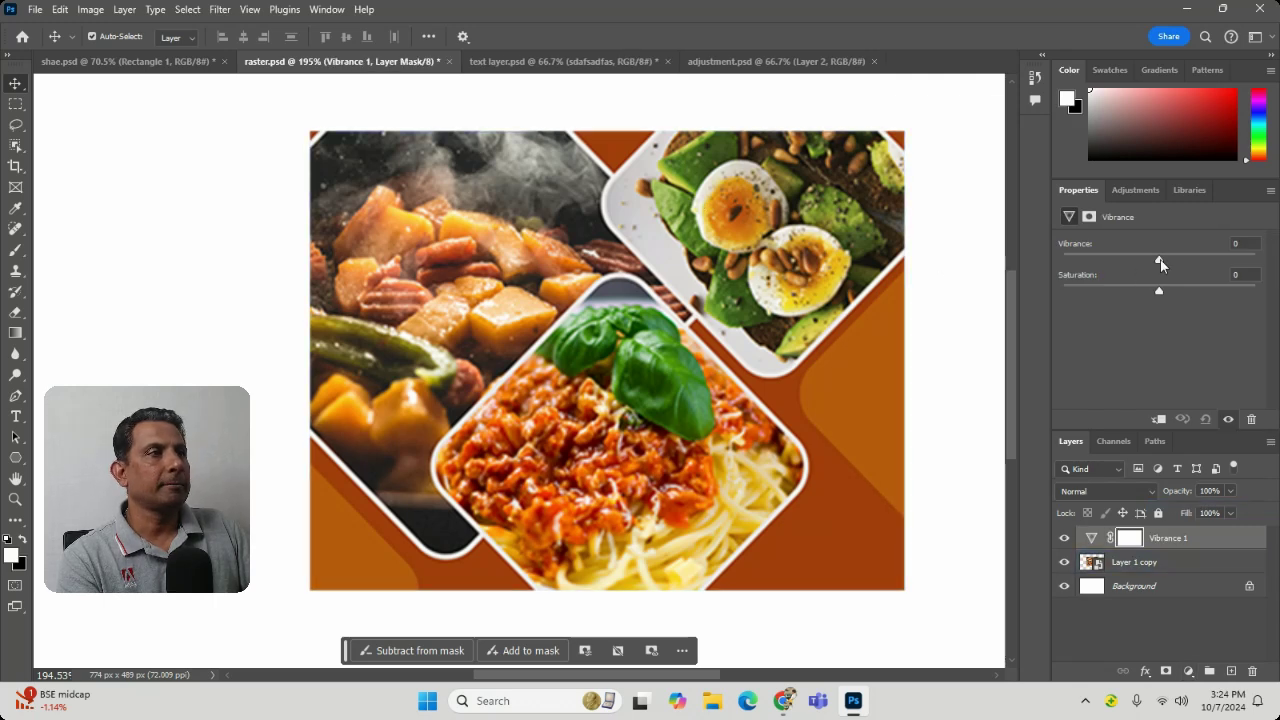
Step: Try extreme Vibrance and Saturation values on the adjustment layer, ending at Vibrance -12 and Saturation -31
{"action": "left_click_drag", "start_coordinate": [1158, 253], "coordinate": [1046, 269]}
{"action": "left_click_drag", "start_coordinate": [1160, 290], "coordinate": [1231, 292]}
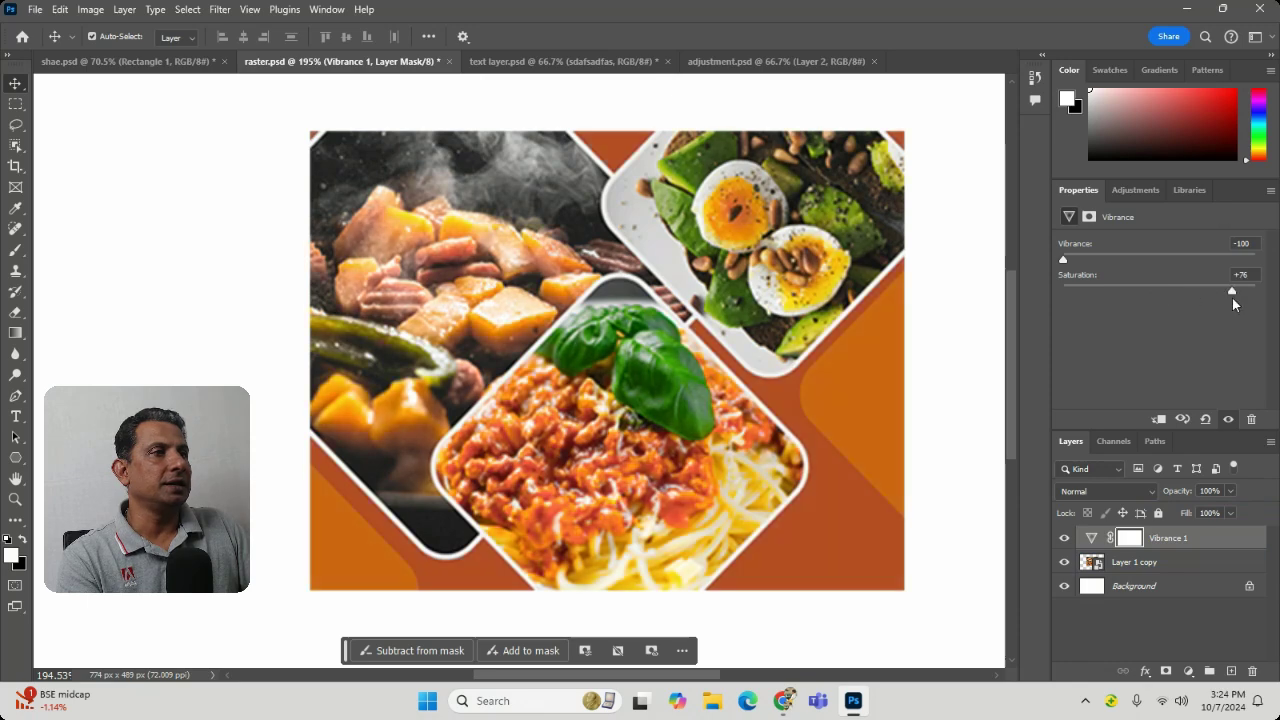
{"action": "left_click", "coordinate": [1073, 291]}
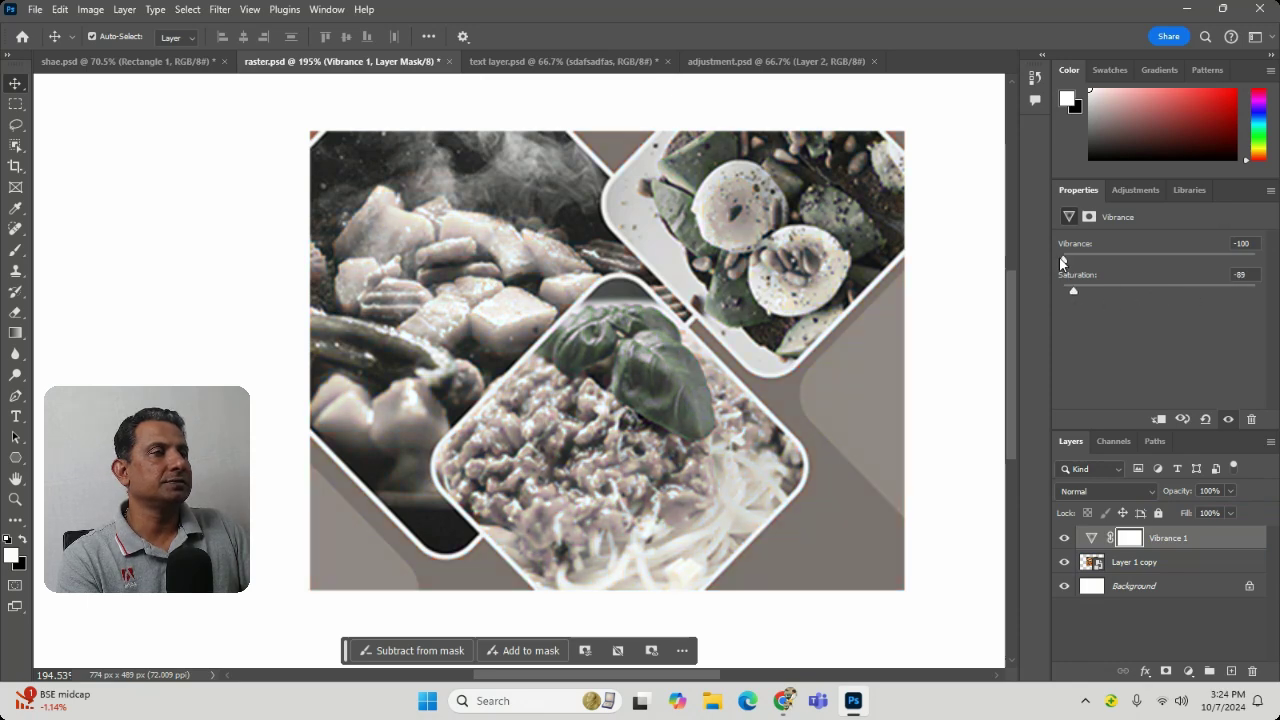
{"action": "left_click_drag", "start_coordinate": [1064, 260], "coordinate": [1158, 260]}
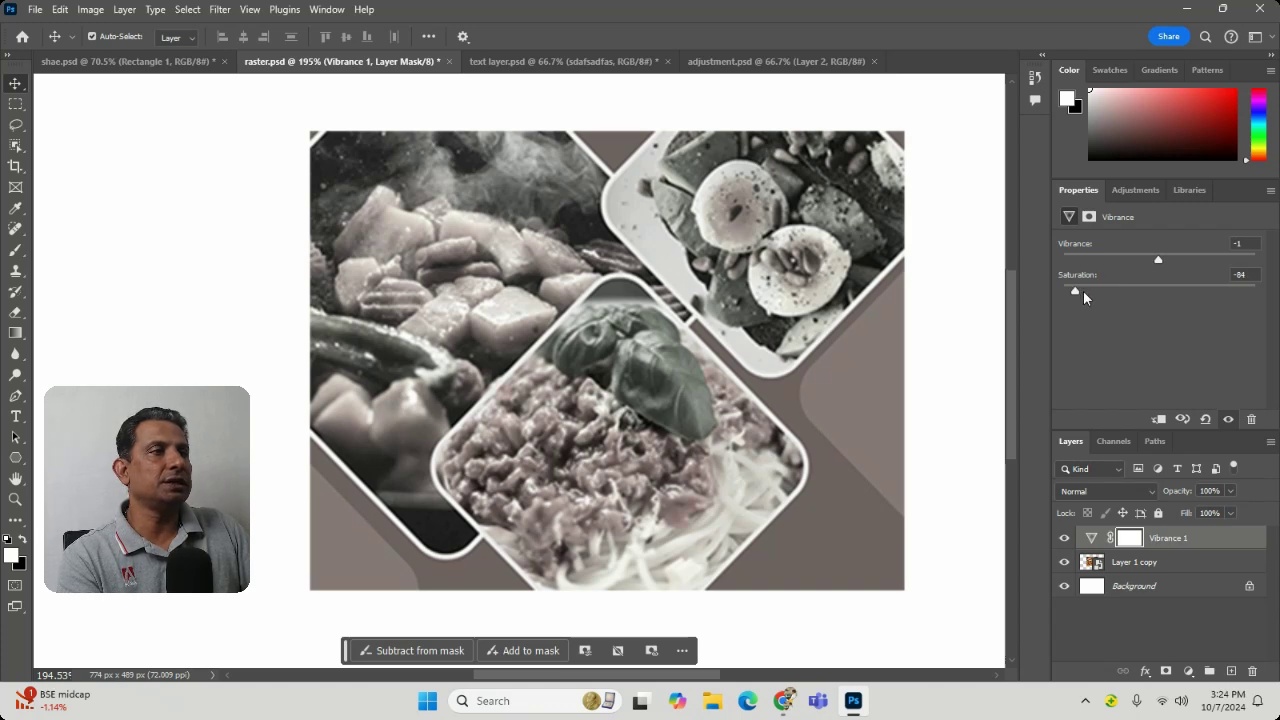
{"action": "left_click_drag", "start_coordinate": [1073, 291], "coordinate": [1146, 265]}
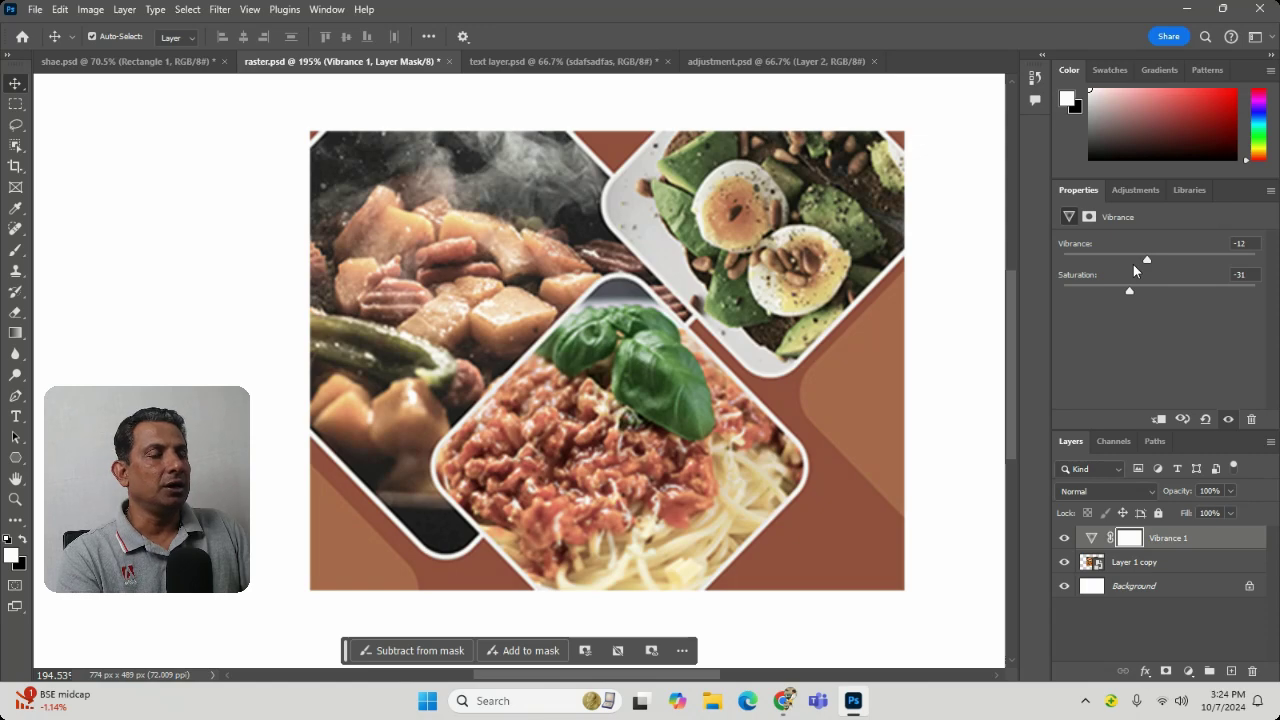
Step: Undo all the Vibrance and Saturation changes made on the adjustment layer
{"action": "left_click", "coordinate": [1131, 566]}
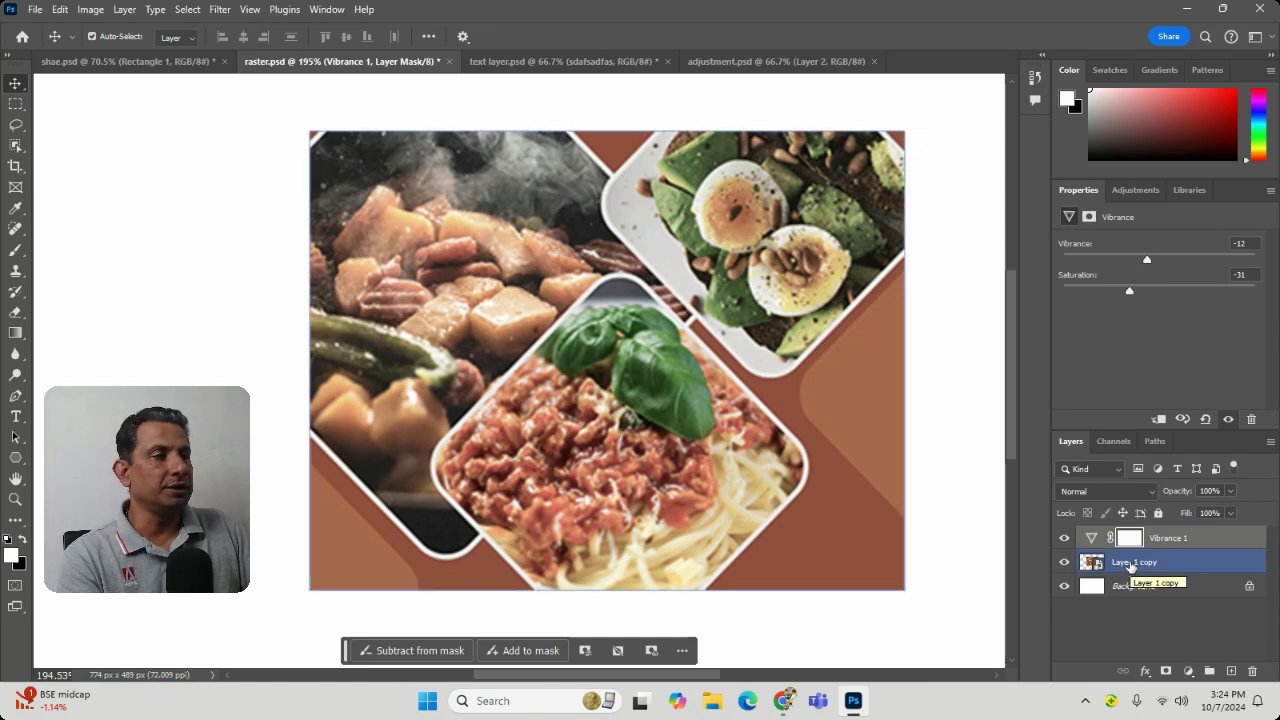
{"action": "key", "text": "ctrl+z"}
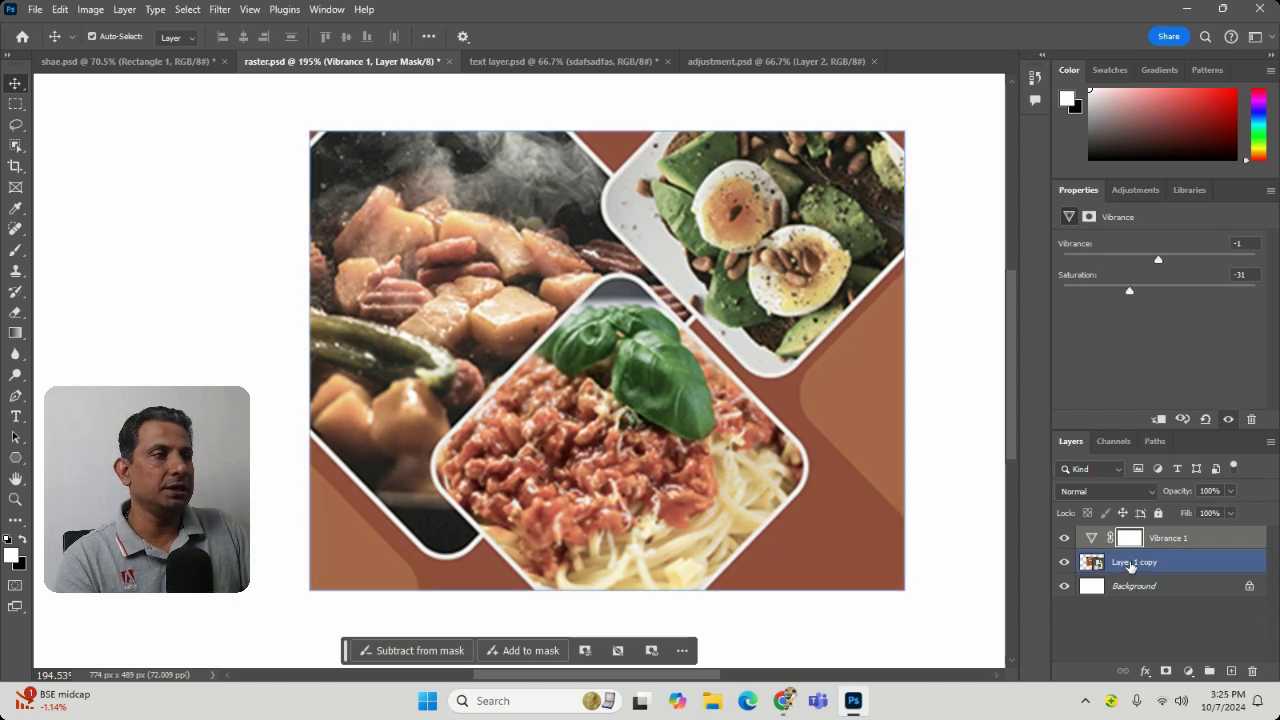
{"action": "key", "text": "ctrl+z"}
{"action": "key", "text": "ctrl+z"}
{"action": "key", "text": "ctrl+z"}
{"action": "key", "text": "ctrl+z"}
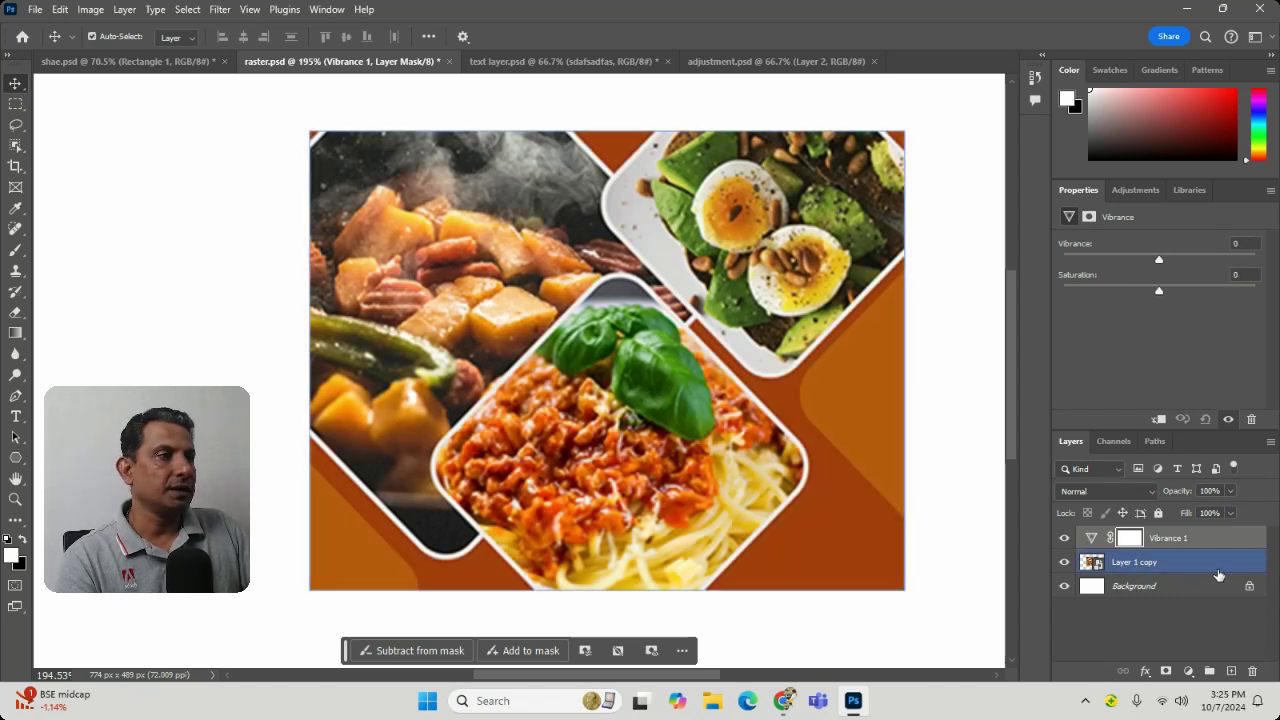
Step: Delete the Vibrance adjustment layer
{"action": "left_click", "coordinate": [1091, 538]}
{"action": "left_click", "coordinate": [1251, 671]}
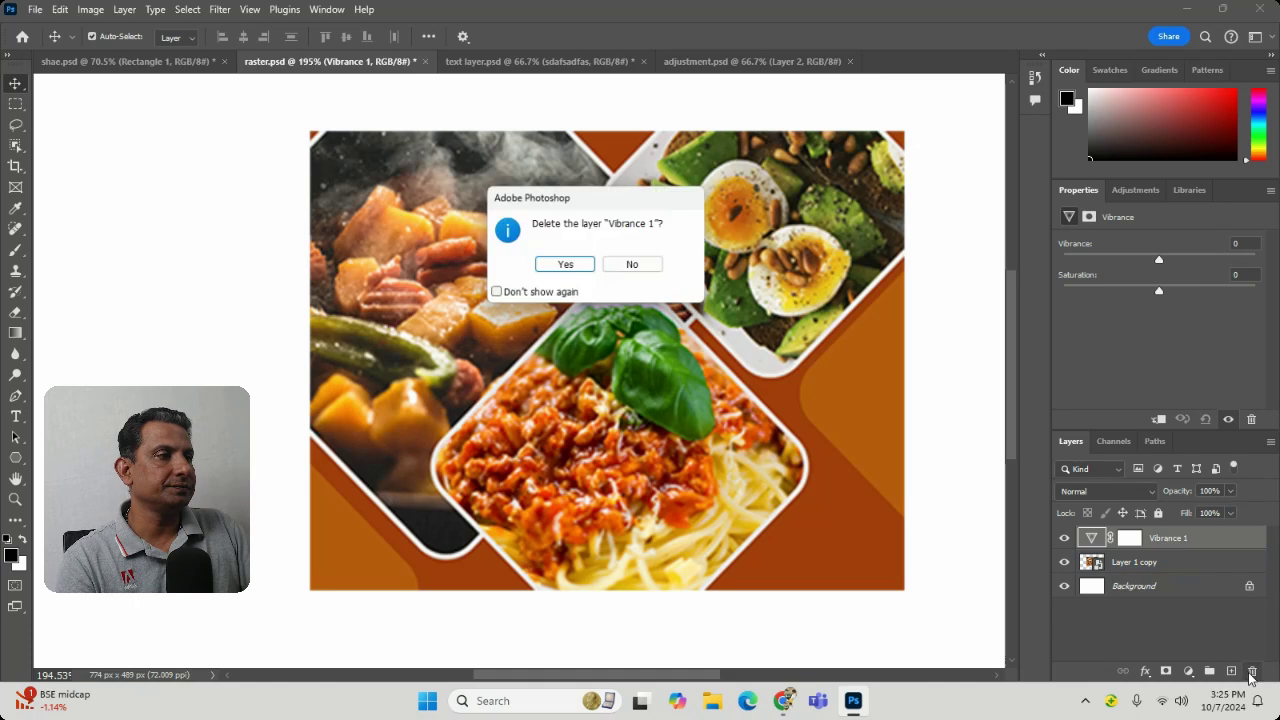
{"action": "left_click", "coordinate": [577, 267]}
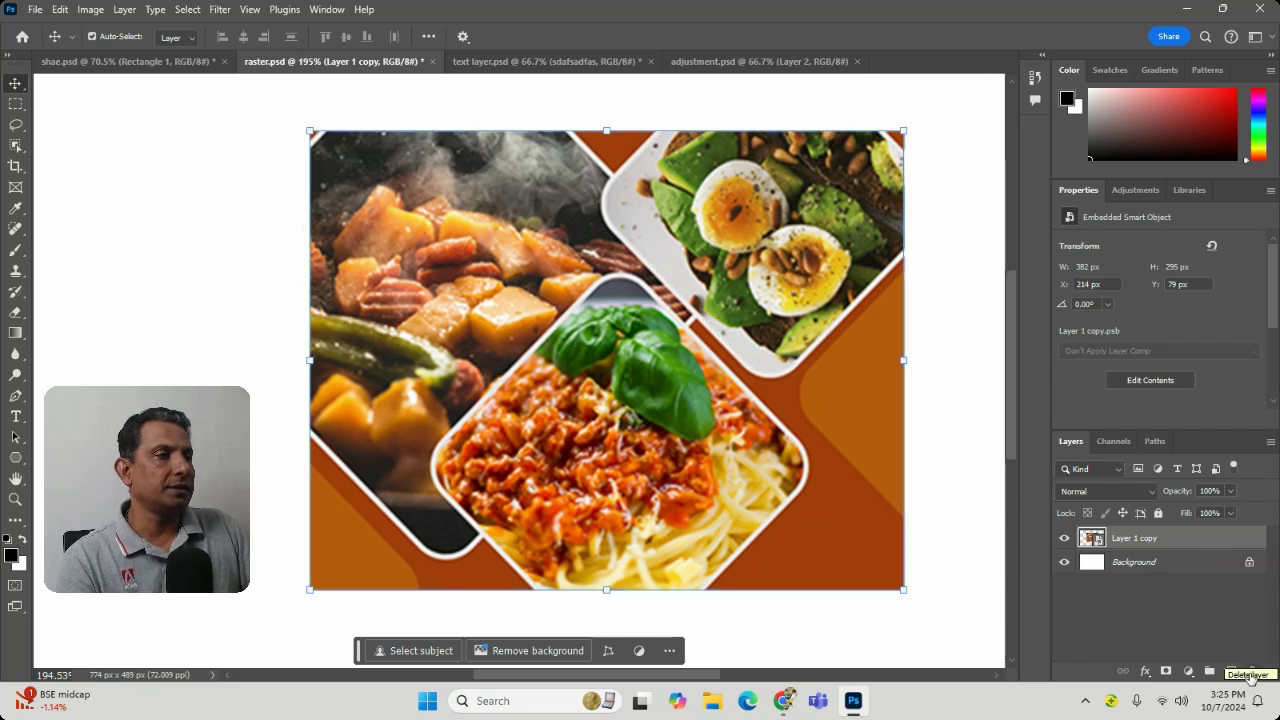
Step: Duplicate Layer 1 copy as "Layer 1 copy 2" within raster.psd and select the original Layer 1 copy
{"action": "right_click", "coordinate": [1147, 541]}
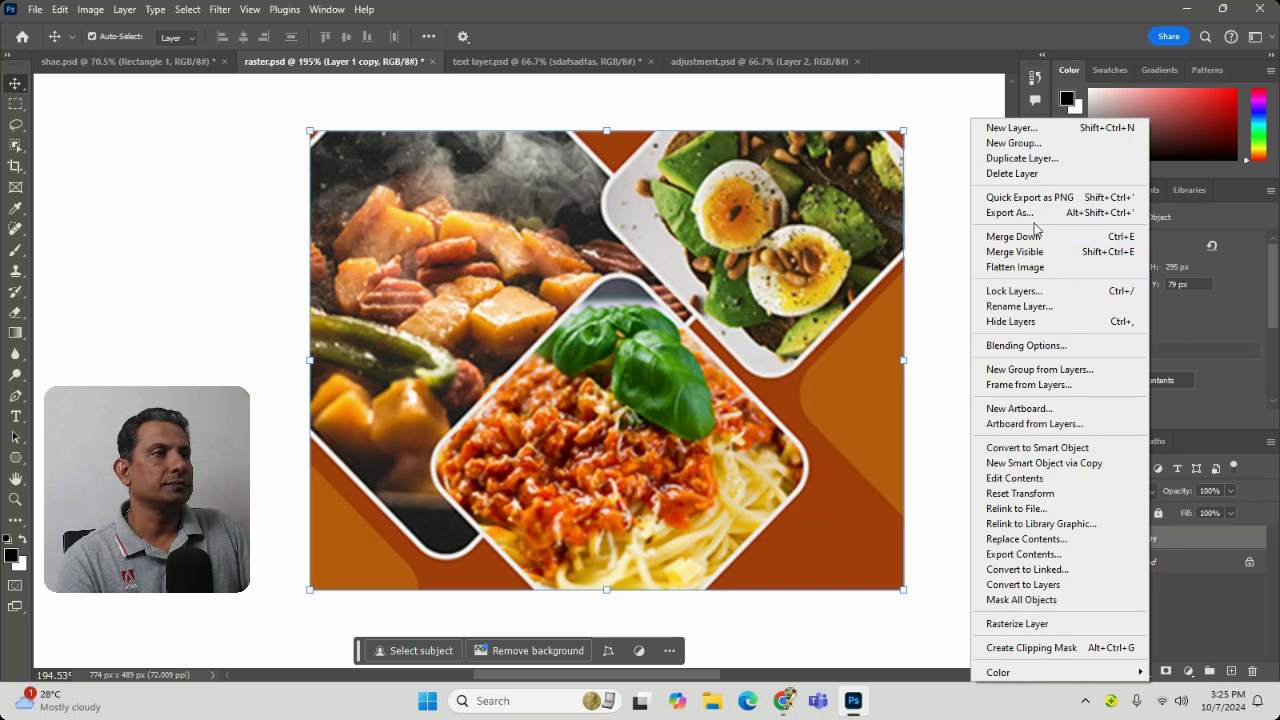
{"action": "left_click", "coordinate": [1030, 158]}
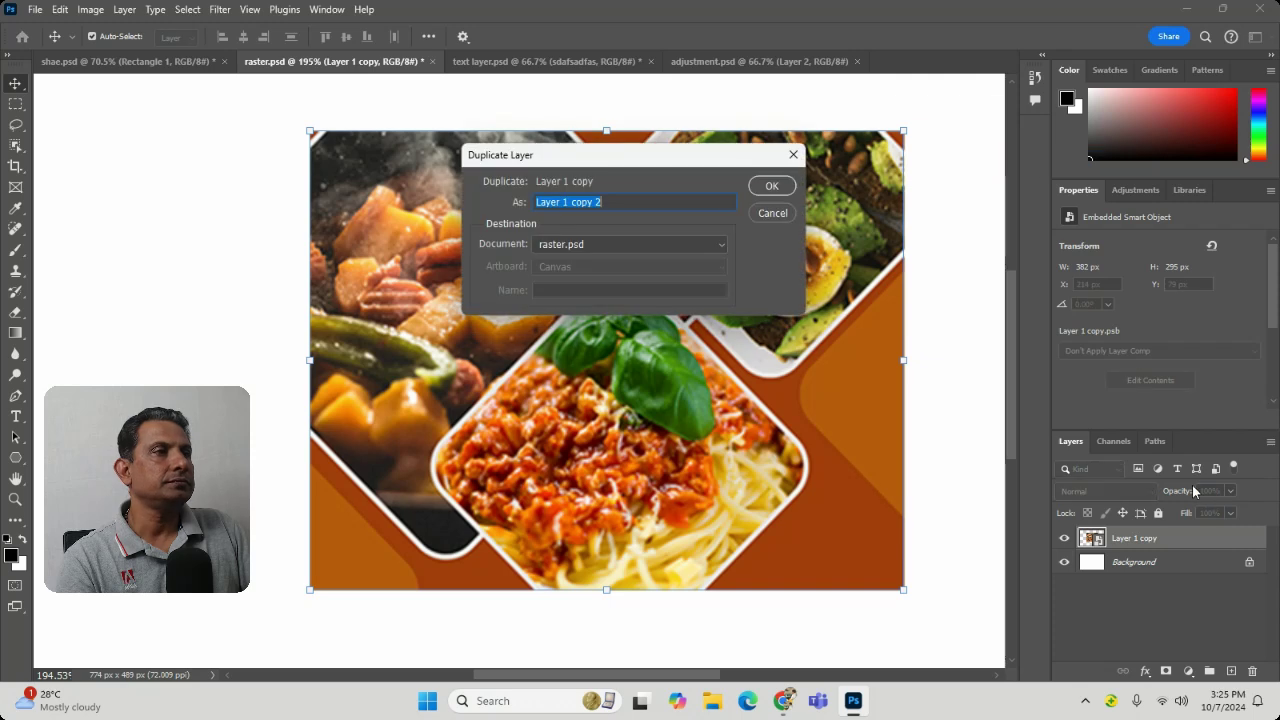
{"action": "left_click", "coordinate": [772, 186]}
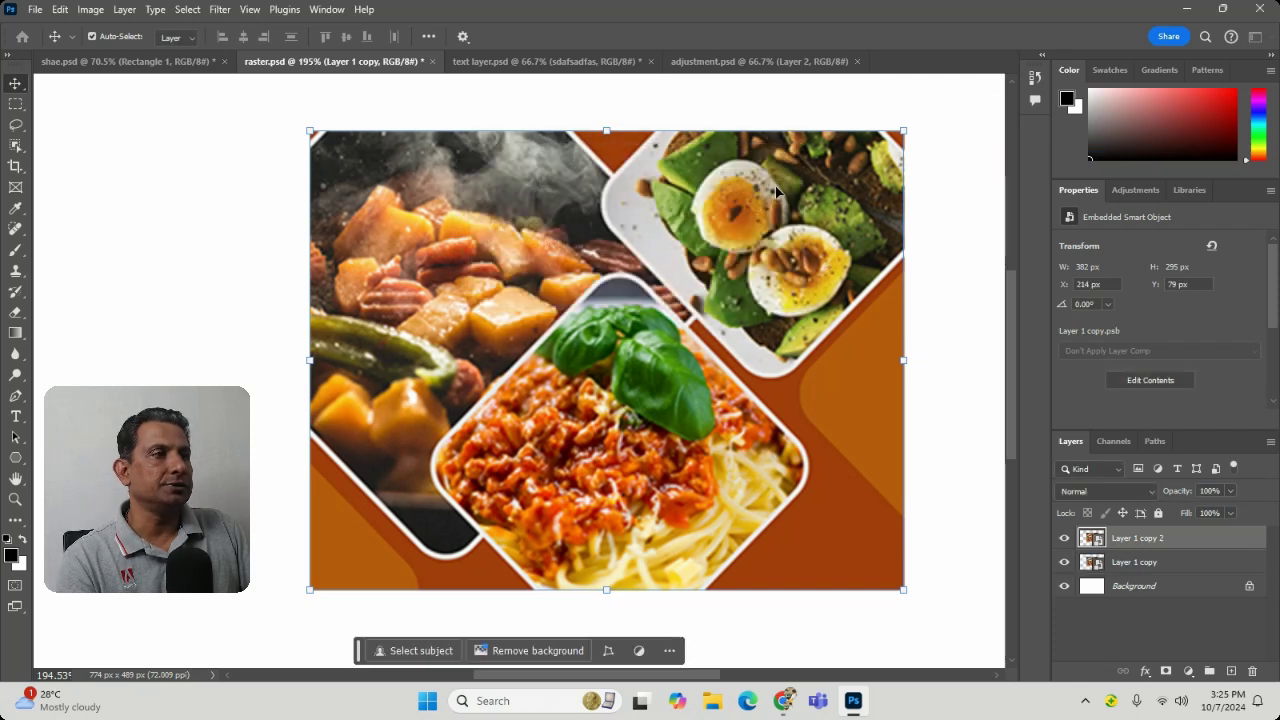
{"action": "left_click", "coordinate": [1215, 571]}
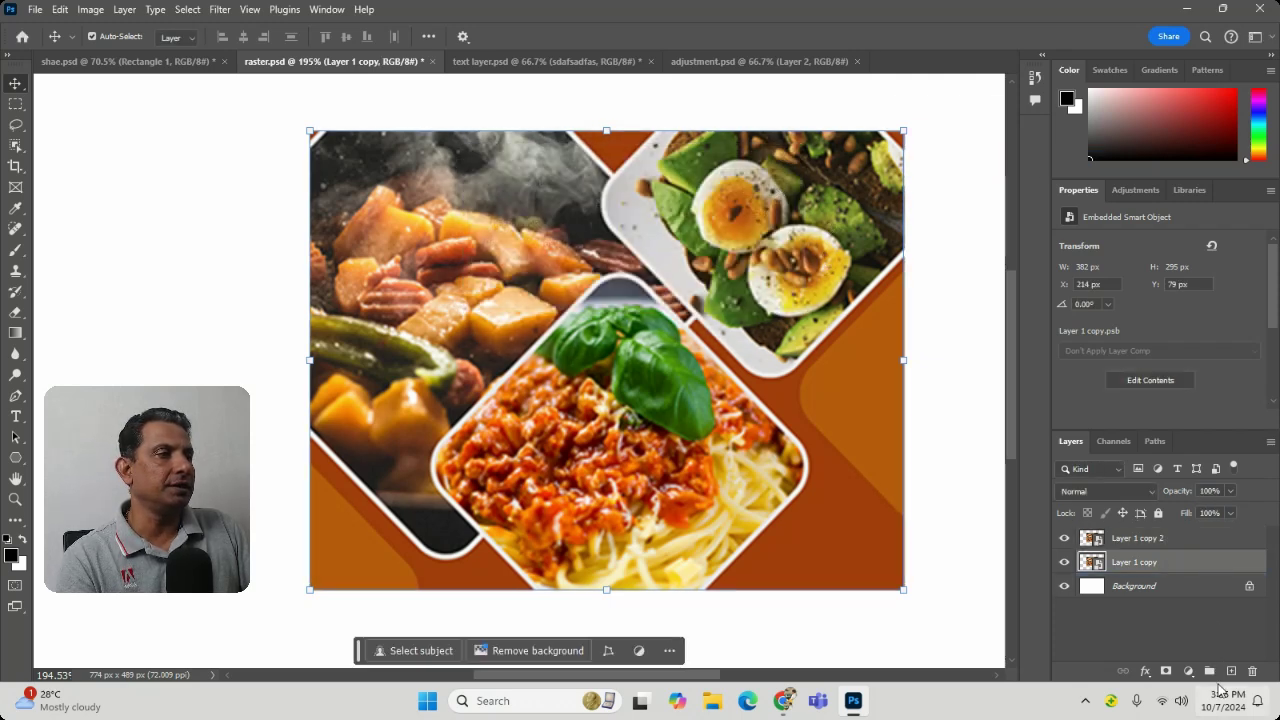
Step: Add a Hue/Saturation adjustment layer directly above Layer 1 copy and set its Hue to +96
{"action": "left_click", "coordinate": [1189, 672]}
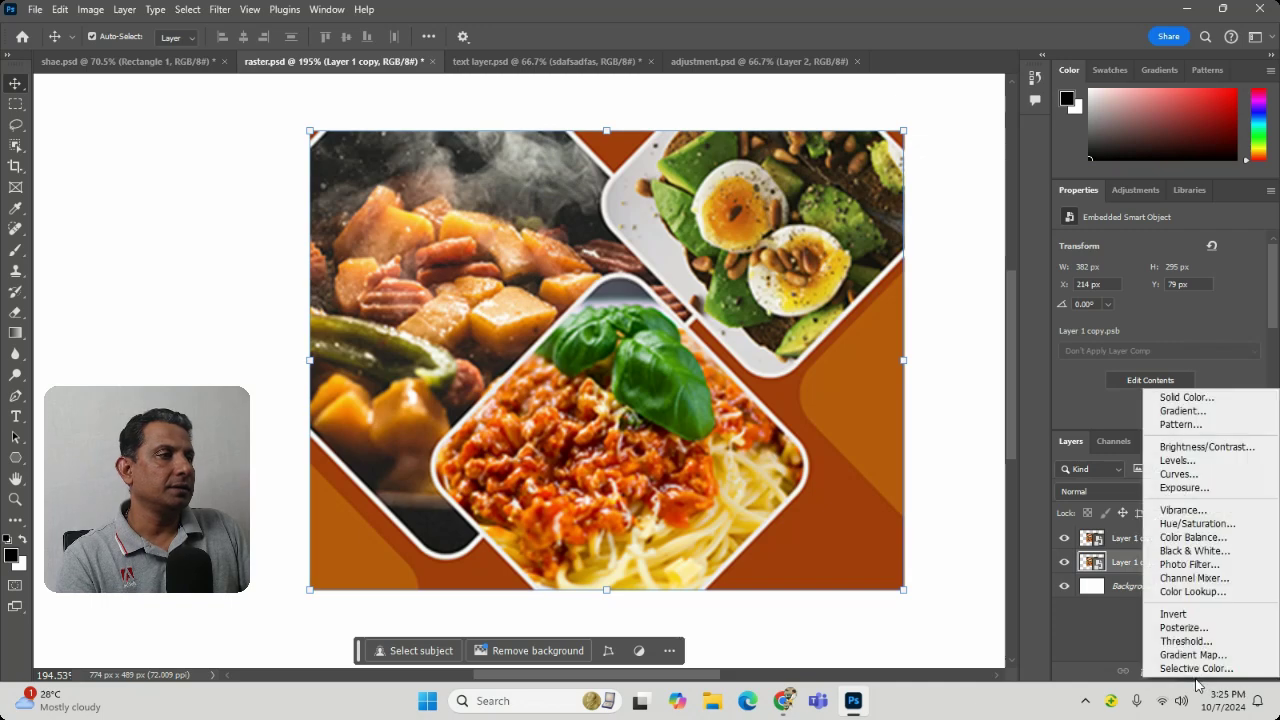
{"action": "left_click", "coordinate": [1194, 521]}
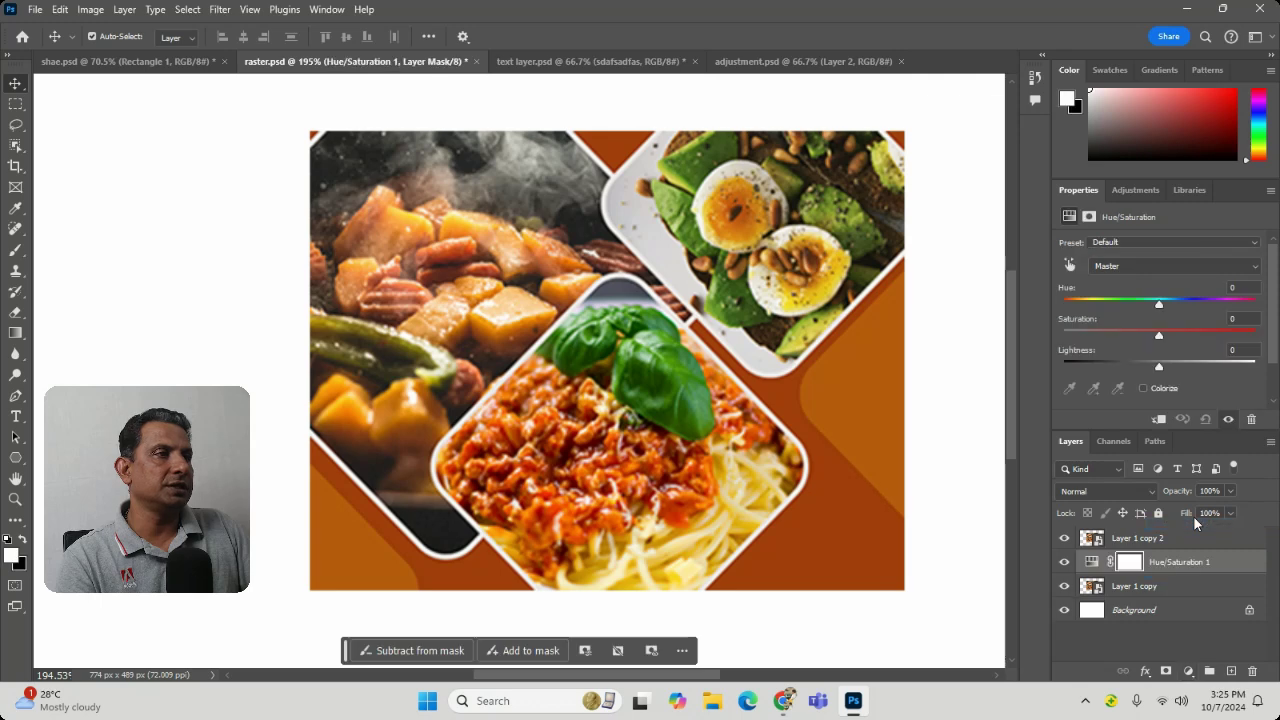
{"action": "left_click_drag", "start_coordinate": [1159, 303], "coordinate": [1222, 299]}
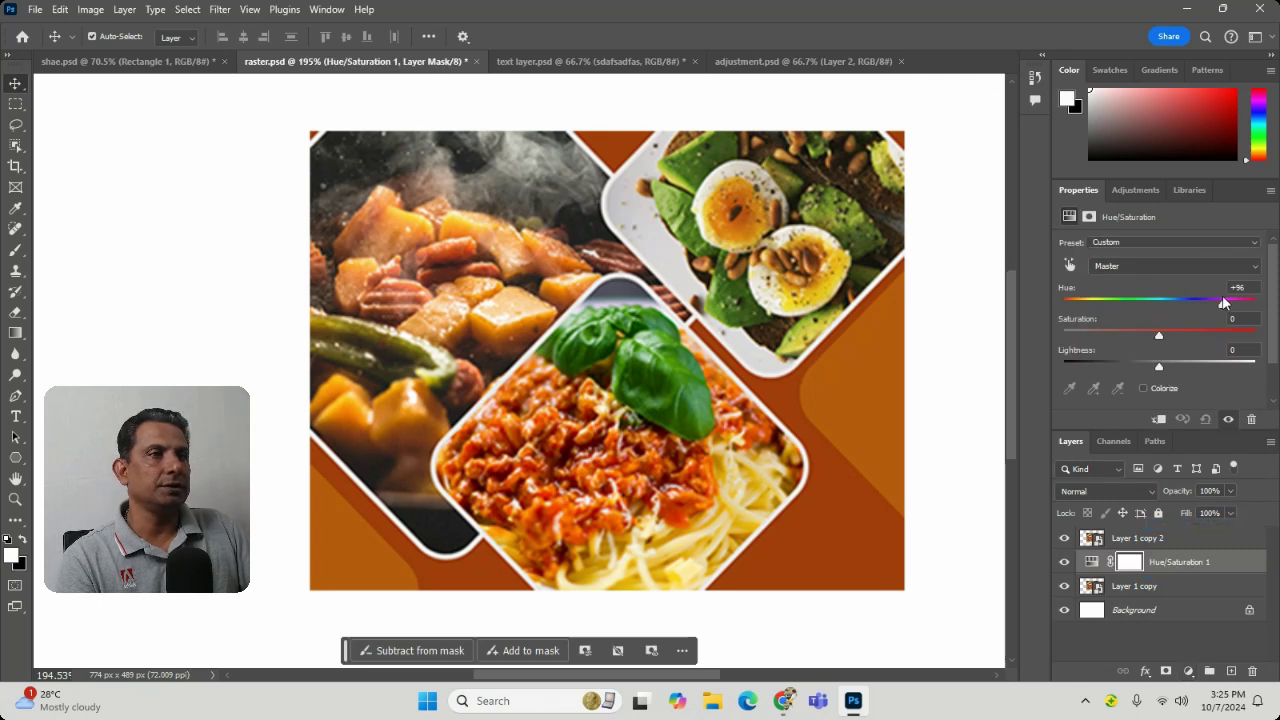
Step: Move the two image copies apart, placing Layer 1 copy at X 71, Y 61 px and Layer 1 copy 2 at X 262, Y 77 px
{"action": "left_click", "coordinate": [1128, 540]}
{"action": "left_click_drag", "start_coordinate": [265, 322], "coordinate": [127, 340]}
{"action": "left_click_drag", "start_coordinate": [492, 425], "coordinate": [492, 383]}
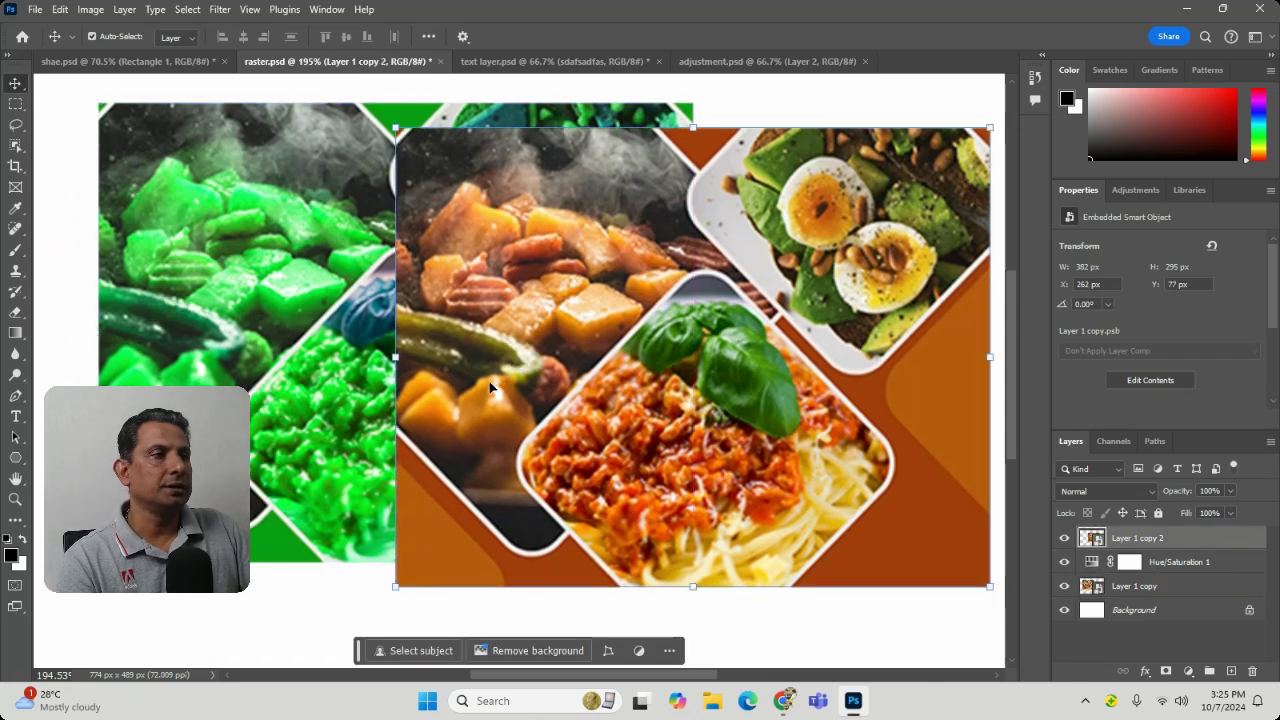
Step: Set the Saturation of the Hue/Saturation adjustment layer to -1
{"action": "left_click", "coordinate": [1150, 586]}
{"action": "left_click", "coordinate": [1170, 562]}
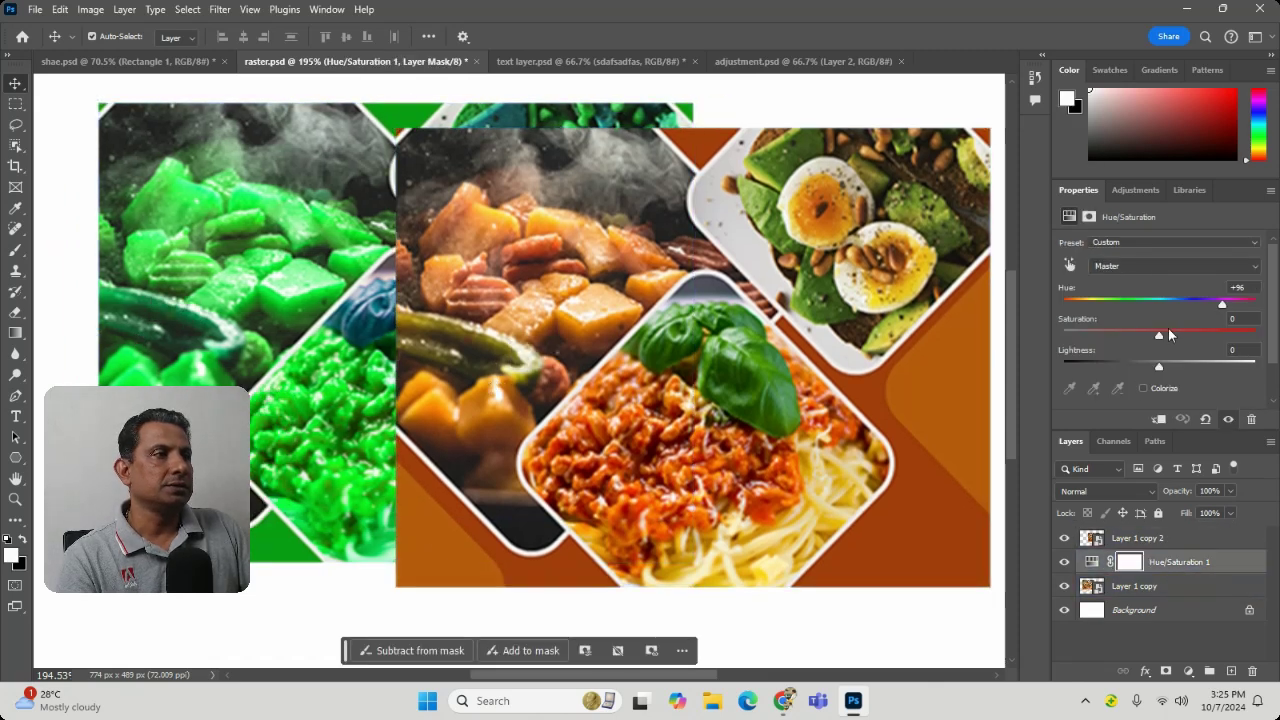
{"action": "mouse_move", "coordinate": [1159, 335]}
{"action": "left_mouse_down"}
{"action": "mouse_move", "coordinate": [1147, 341]}
{"action": "mouse_move", "coordinate": [1158, 344]}
{"action": "left_mouse_up"}
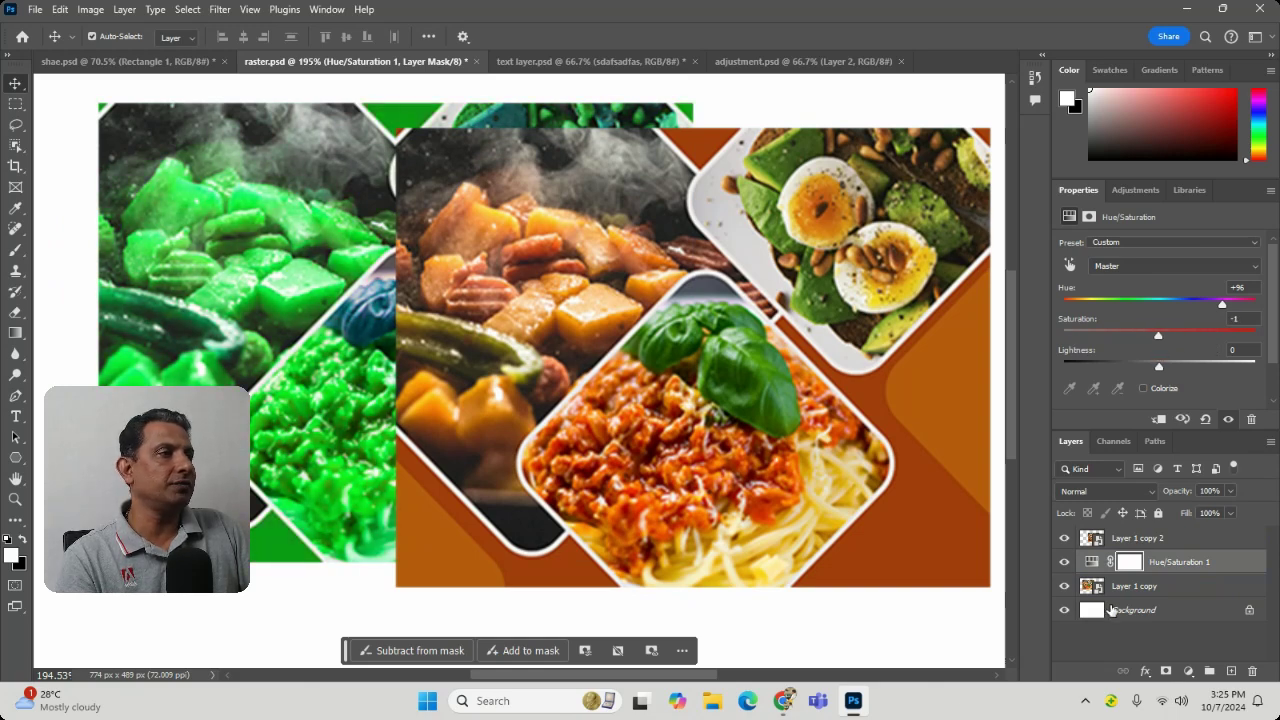
Step: Reorder the layers so the Hue/Saturation adjustment sits above both Layer 1 copy 2 and Layer 1 copy, and select the adjustment layer
{"action": "left_click", "coordinate": [1143, 590]}
{"action": "left_click_drag", "start_coordinate": [1143, 590], "coordinate": [1168, 578]}
{"action": "left_click", "coordinate": [1170, 586]}
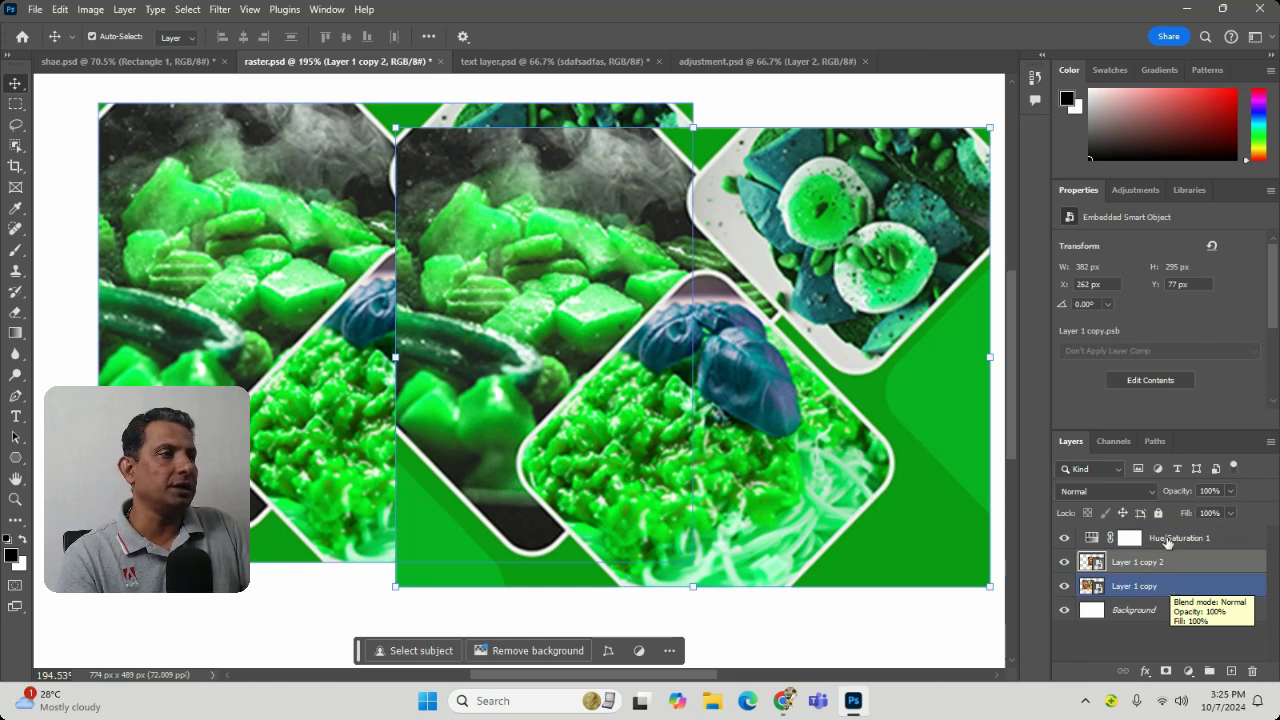
{"action": "left_click", "coordinate": [1167, 540]}
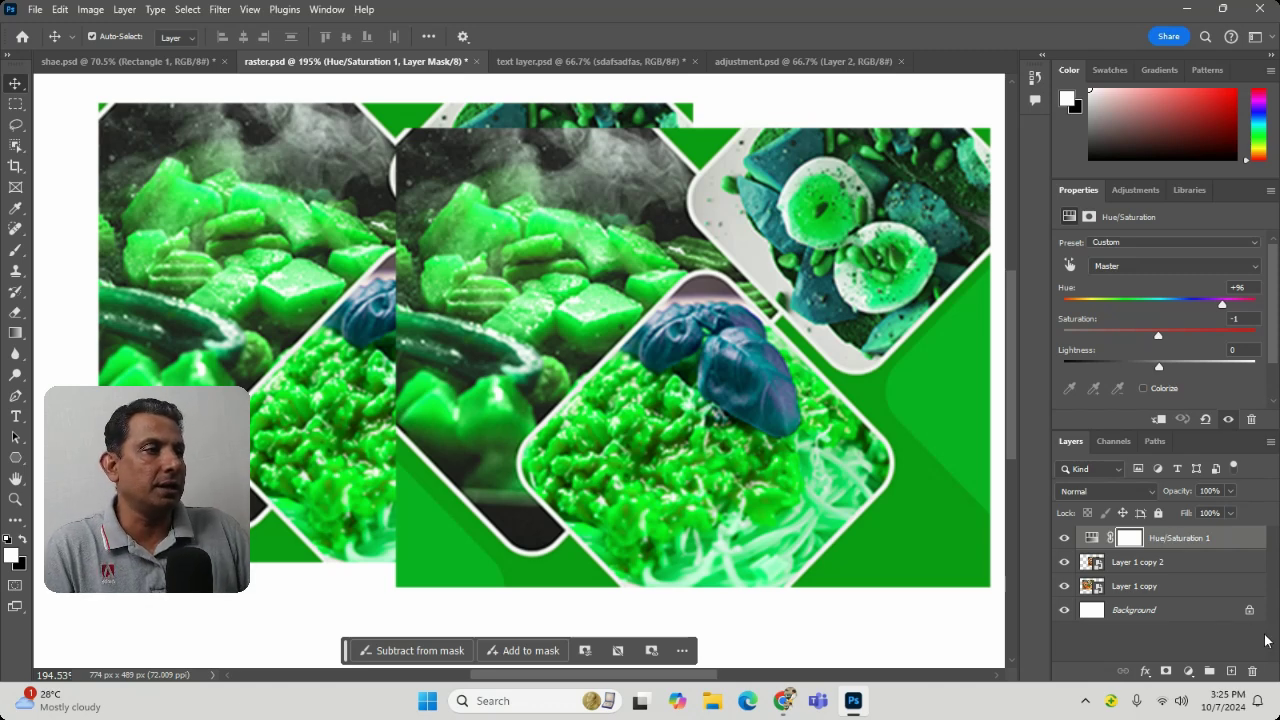
Step: Delete the Hue/Saturation layer's mask and the adjustment layer itself, and select Layer 1 copy
{"action": "left_click", "coordinate": [1252, 671]}
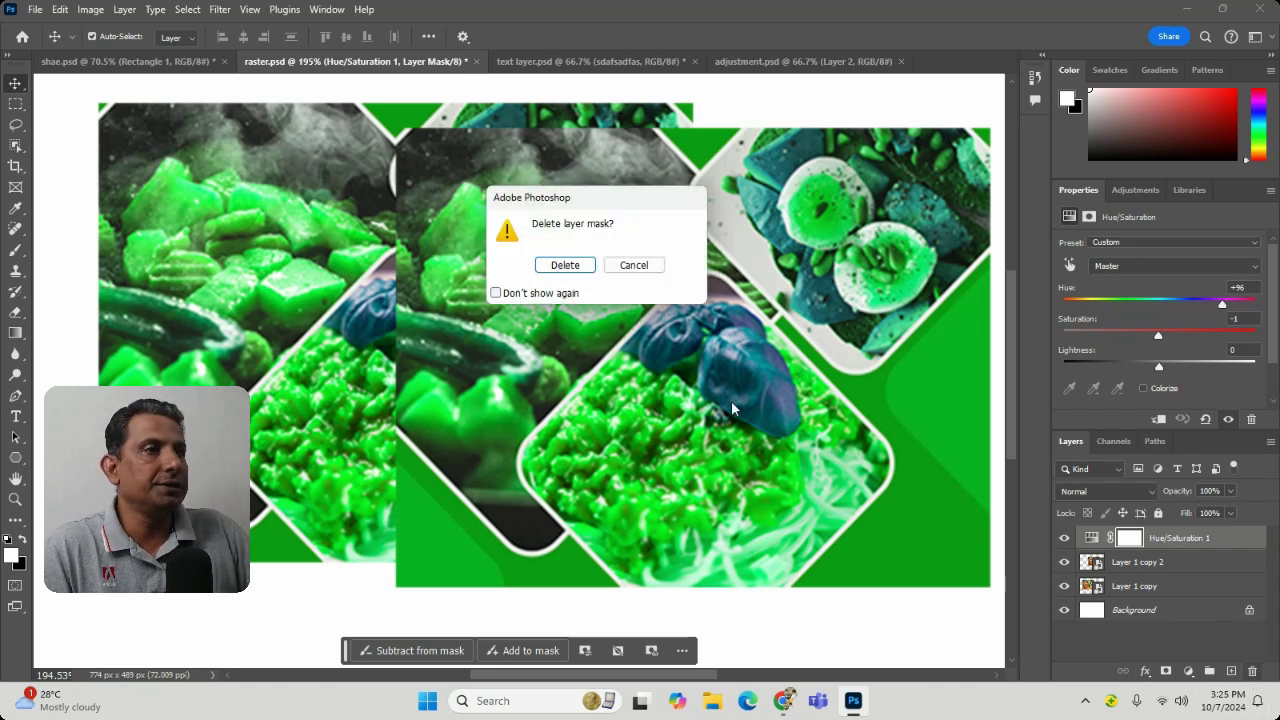
{"action": "left_click", "coordinate": [566, 265]}
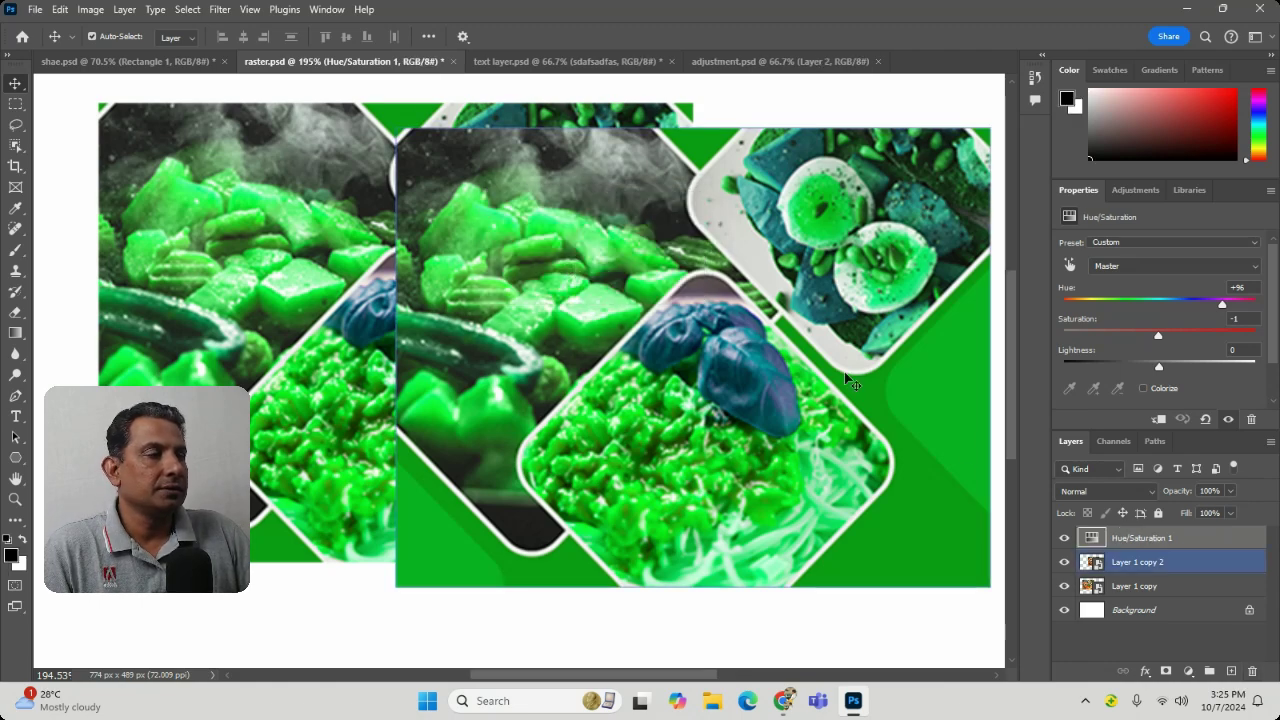
{"action": "left_click", "coordinate": [1160, 538]}
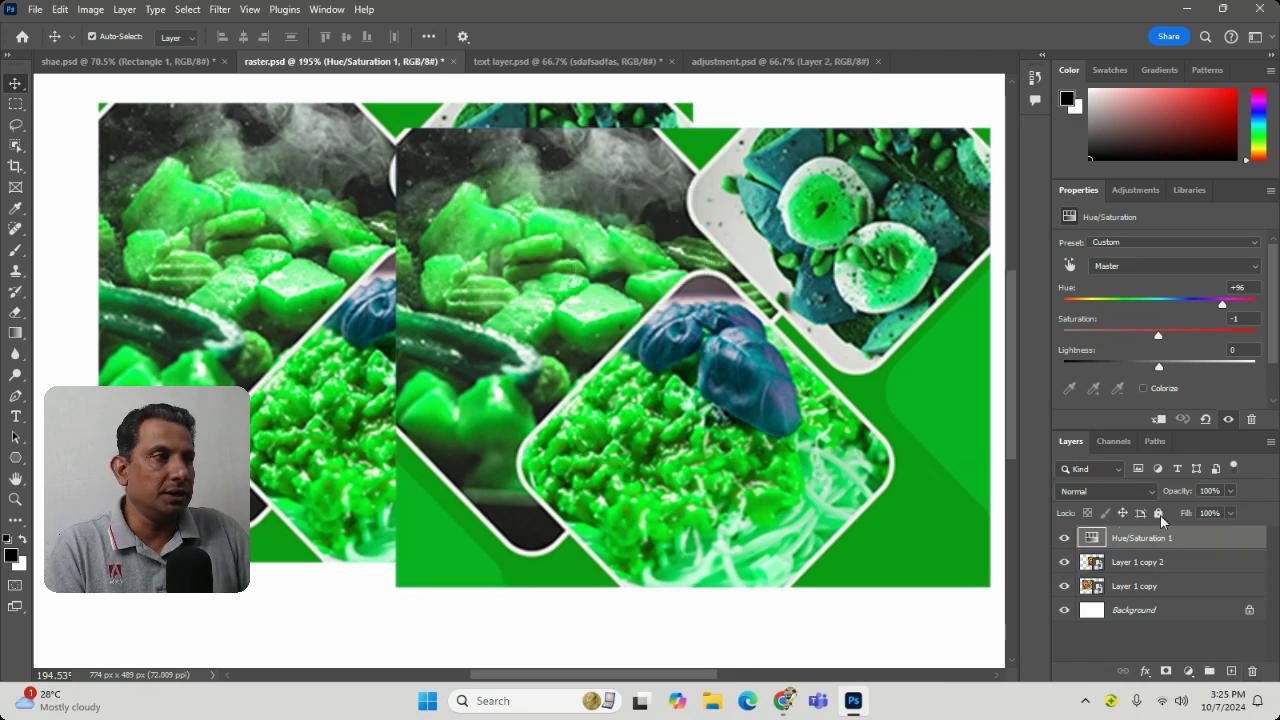
{"action": "left_click", "coordinate": [1252, 671]}
{"action": "left_click", "coordinate": [565, 265]}
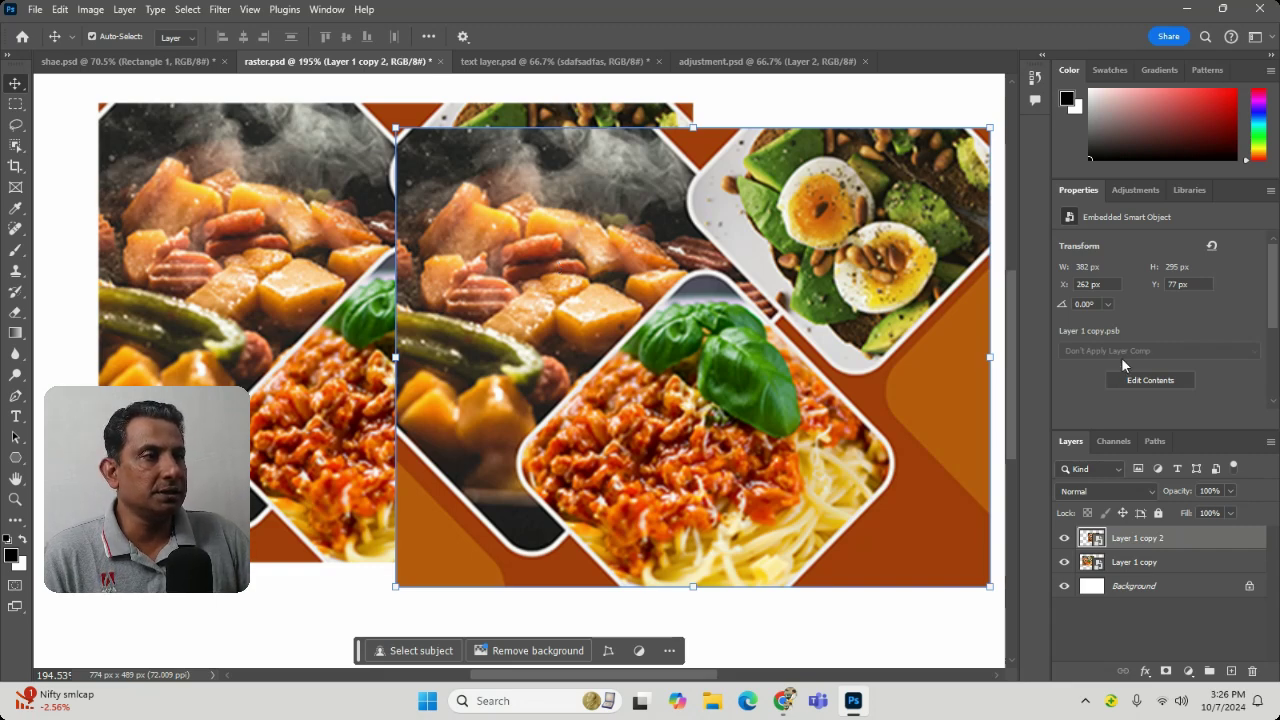
{"action": "left_click", "coordinate": [1100, 565]}
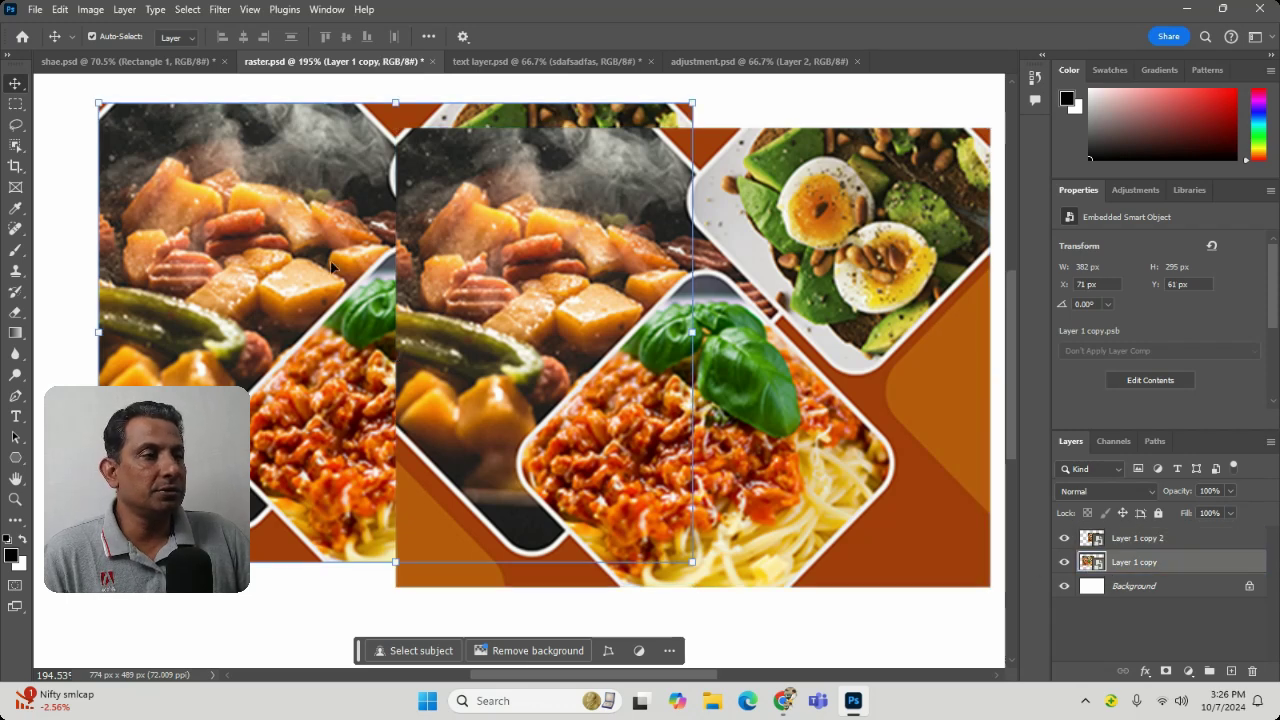